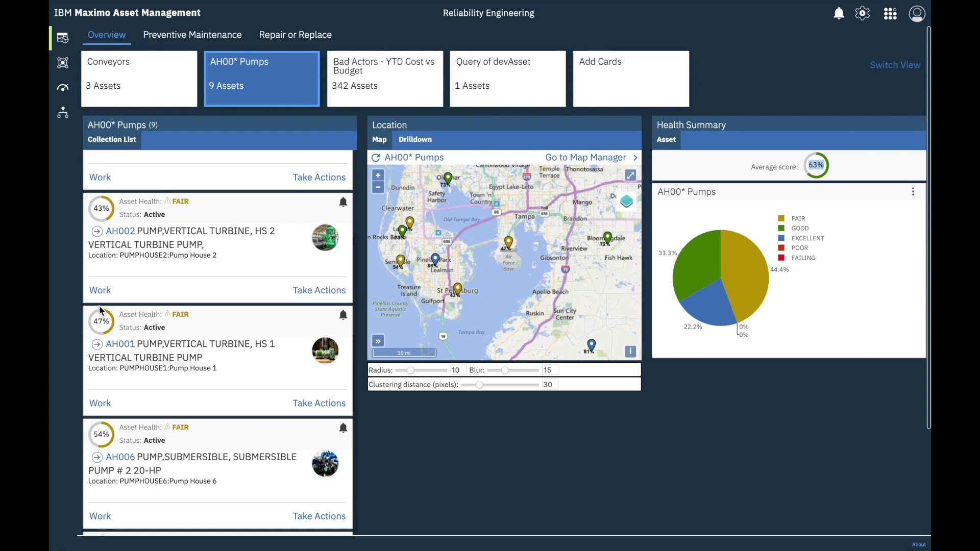
- Open the asset detail of pump AH002 and view the details of its Maintenance Budget driver
{"action": "scroll", "coordinate": [101, 302], "scroll_direction": "down", "scroll_amount": 2}
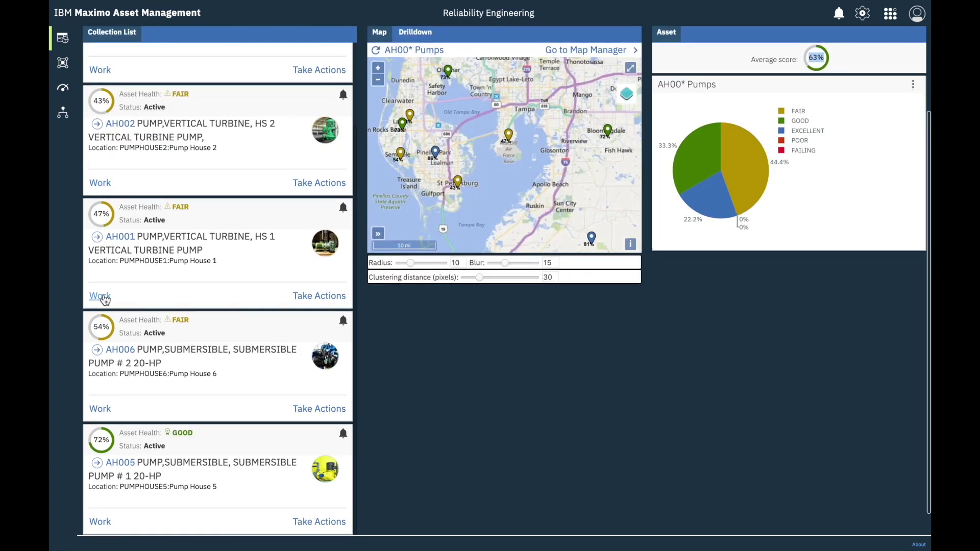
{"action": "scroll", "coordinate": [104, 299], "scroll_direction": "up", "scroll_amount": 2}
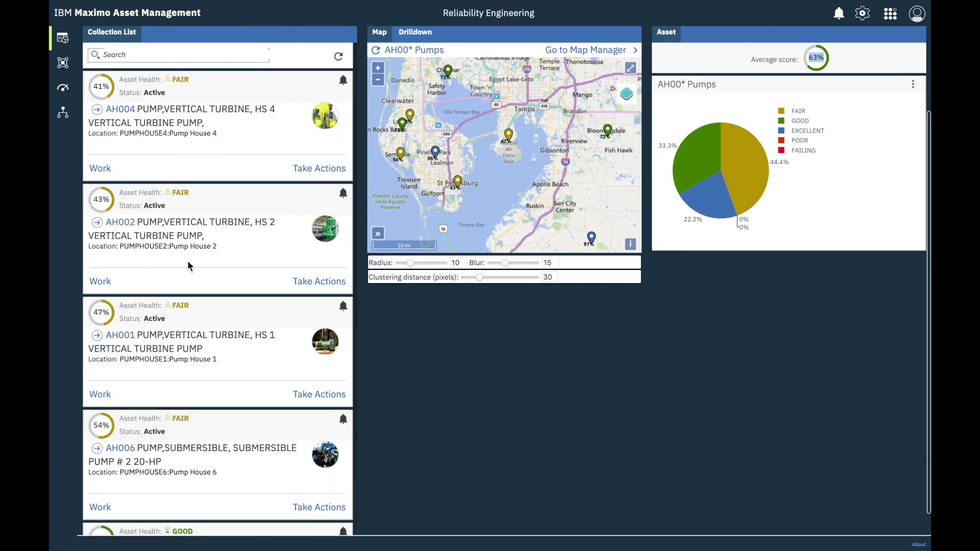
{"action": "left_click", "coordinate": [121, 222]}
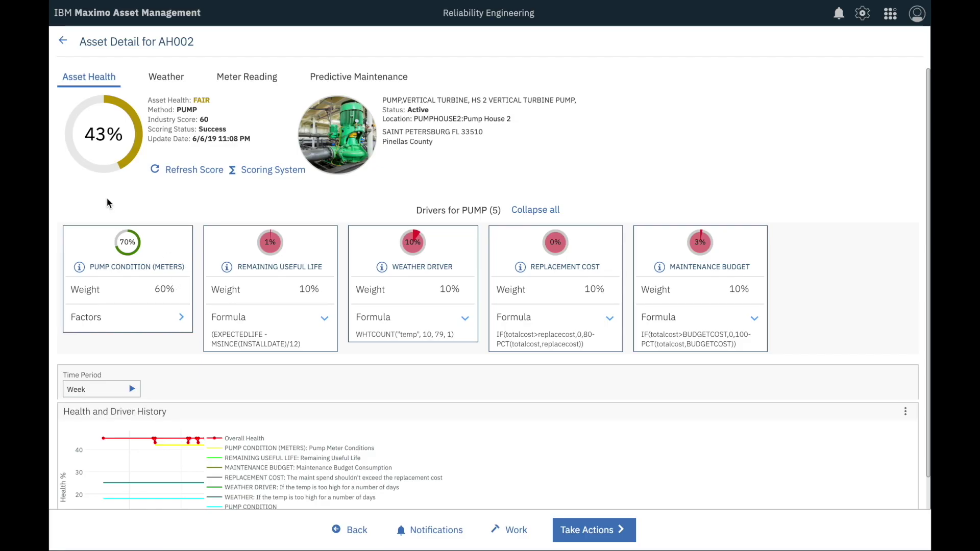
{"action": "left_click_drag", "start_coordinate": [89, 135], "coordinate": [125, 139]}
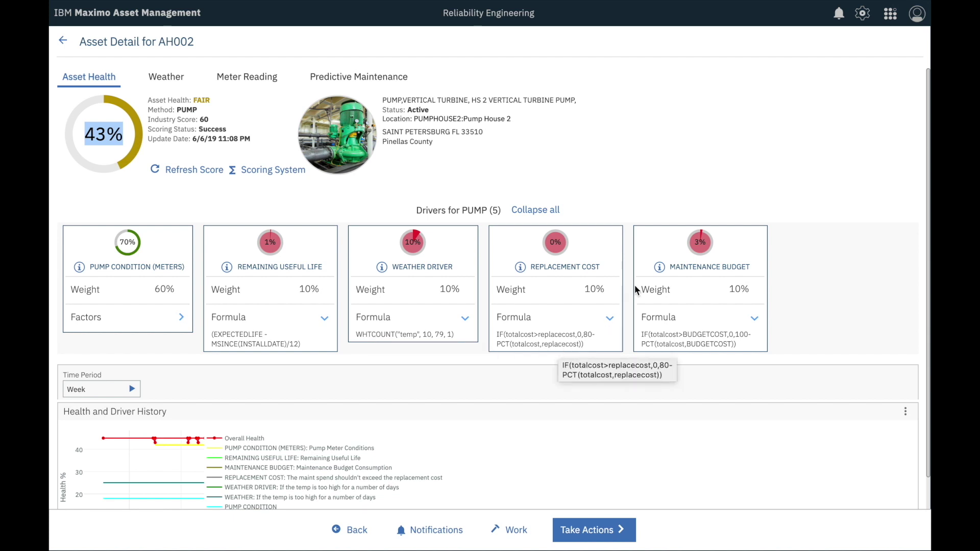
{"action": "left_click", "coordinate": [660, 268]}
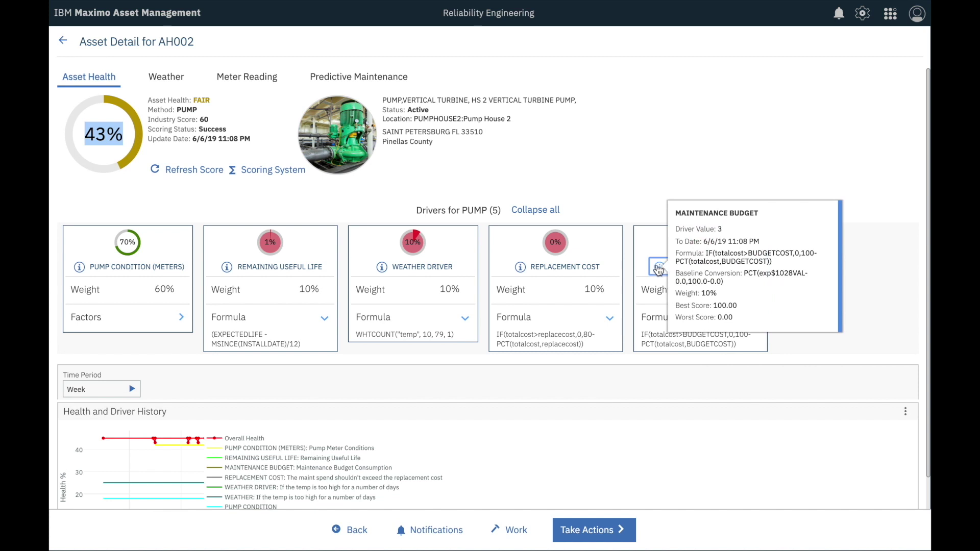
- Expand the Health and Driver History chart of AH002 to its full-page view
{"action": "scroll", "coordinate": [480, 398], "scroll_direction": "down", "scroll_amount": 1}
{"action": "scroll", "coordinate": [477, 397], "scroll_direction": "down", "scroll_amount": 2}
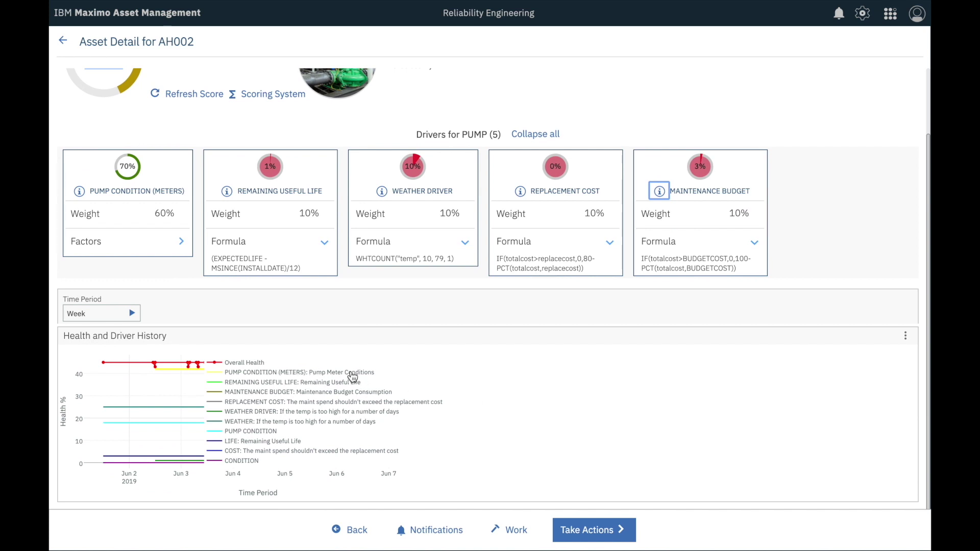
{"action": "left_click", "coordinate": [906, 336]}
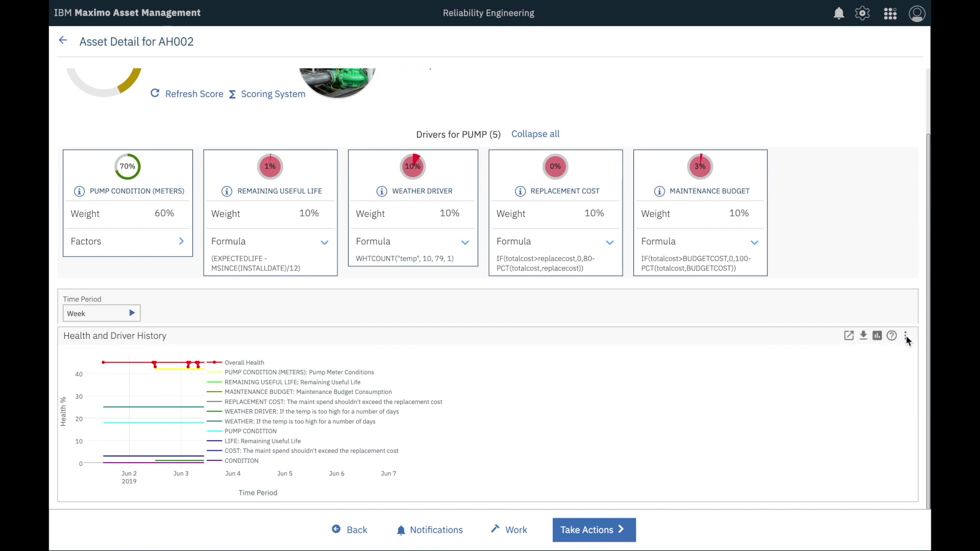
{"action": "left_click", "coordinate": [849, 336]}
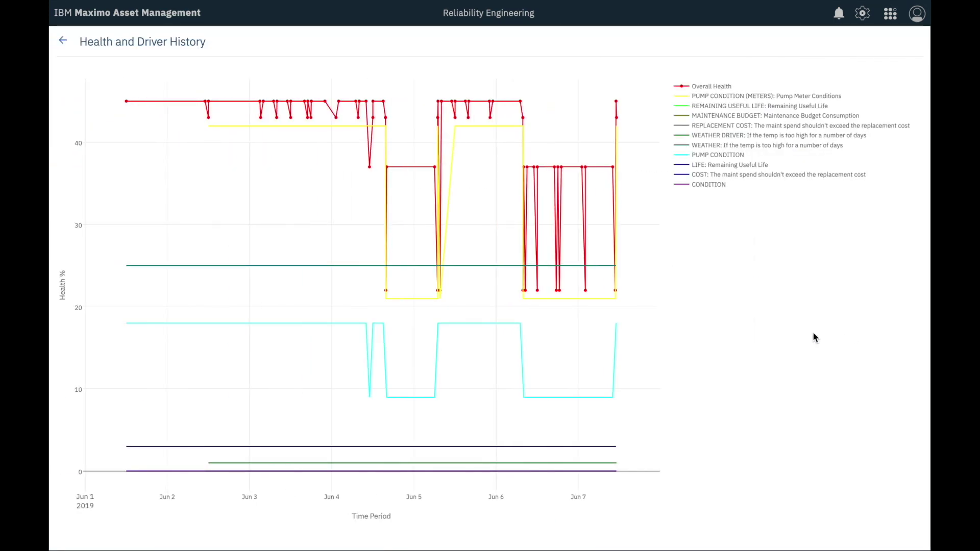
- Hide the history series from Remaining Useful Life through Cost, keeping Overall Health, Pump Condition (Meters) and Condition, and zoom in on Jun 4 to Jun 7
{"action": "left_click", "coordinate": [714, 104]}
{"action": "left_click", "coordinate": [714, 115]}
{"action": "left_click", "coordinate": [715, 126]}
{"action": "left_click", "coordinate": [714, 136]}
{"action": "left_click", "coordinate": [713, 145]}
{"action": "left_click", "coordinate": [710, 155]}
{"action": "left_click", "coordinate": [709, 164]}
{"action": "left_click", "coordinate": [709, 175]}
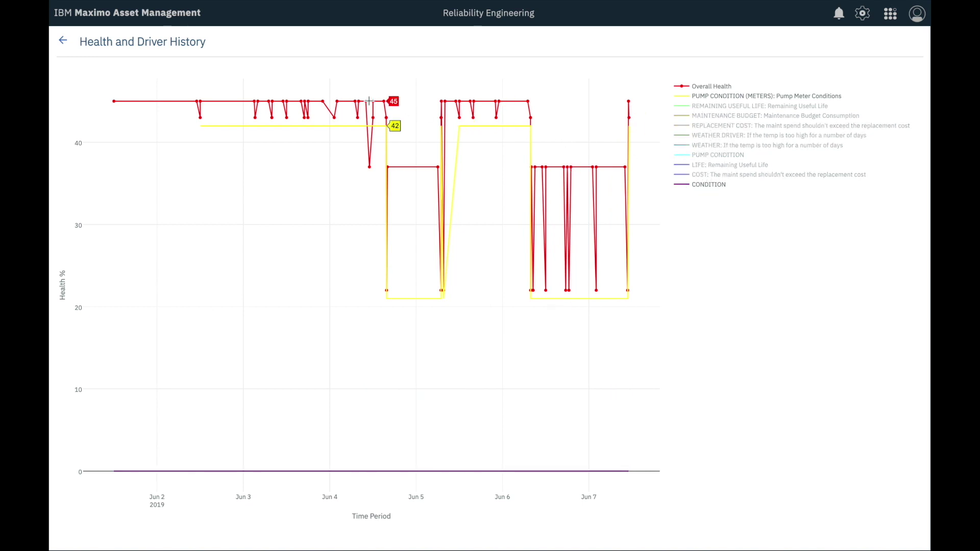
{"action": "left_click_drag", "start_coordinate": [353, 82], "coordinate": [645, 484]}
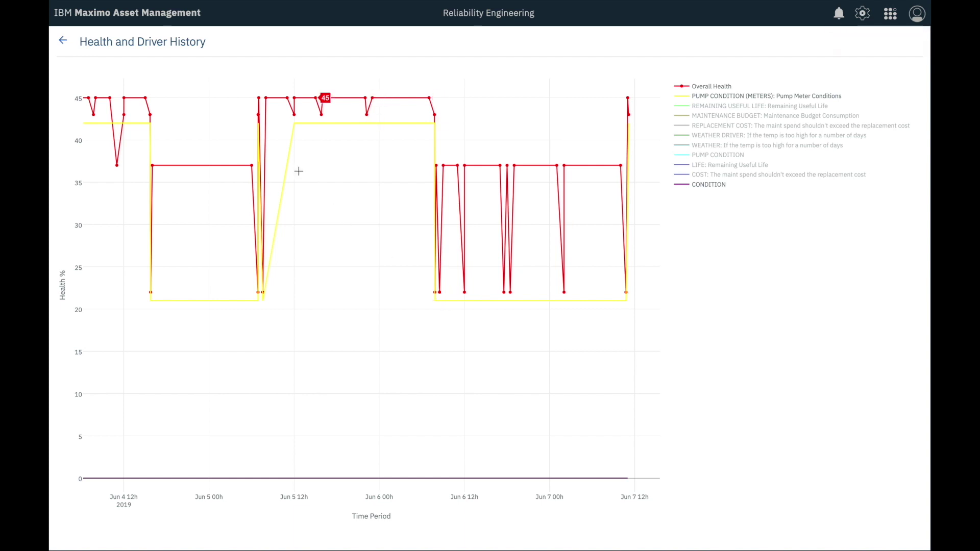
- Leave the history chart and start creating an unscheduled inspection in Conduct an Inspection
{"action": "left_click", "coordinate": [64, 44]}
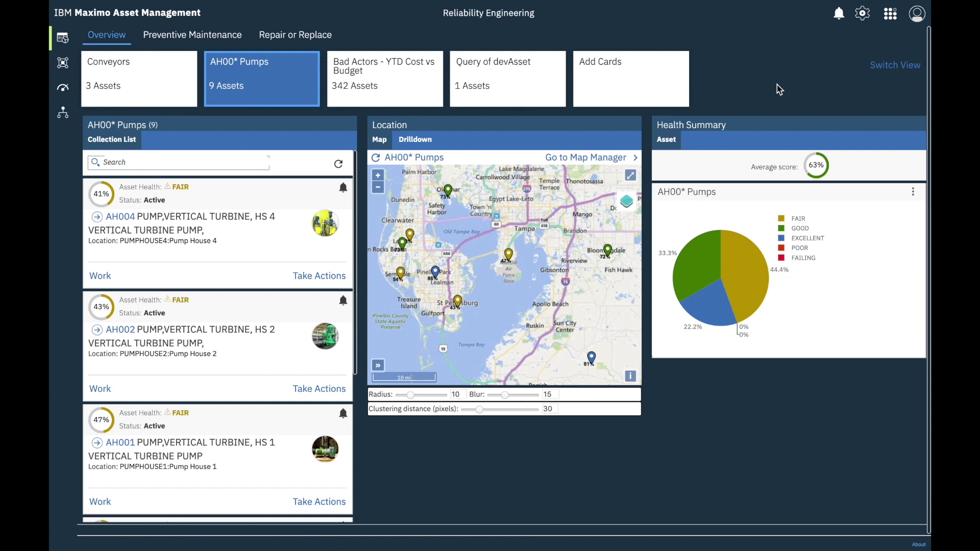
{"action": "left_click", "coordinate": [891, 16]}
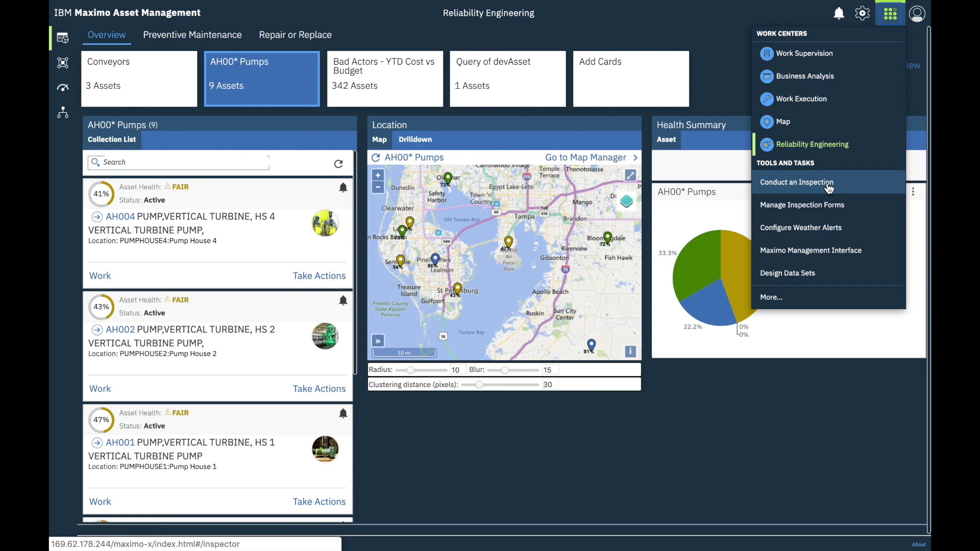
{"action": "left_click", "coordinate": [829, 189]}
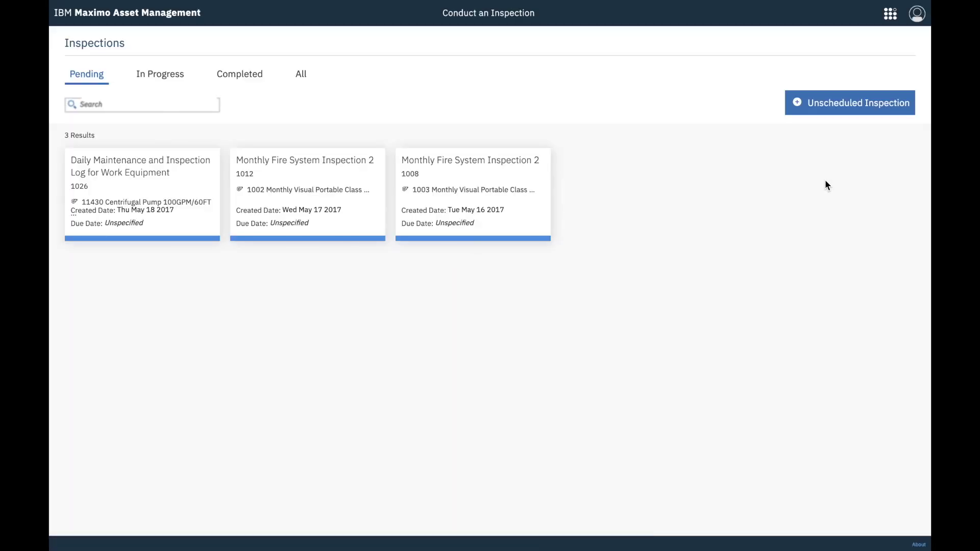
{"action": "left_click", "coordinate": [834, 109]}
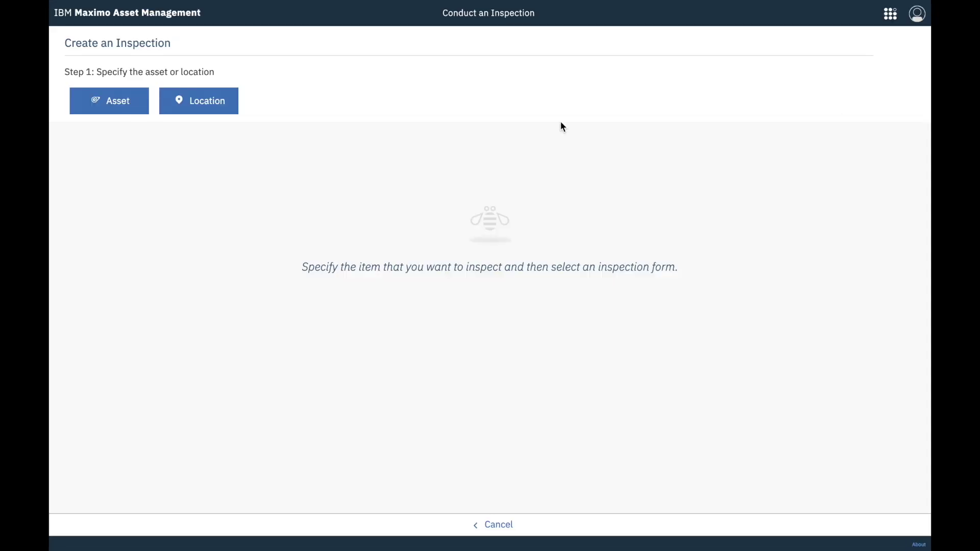
- Specify asset AH002, the HS 2 vertical turbine pump, as the item to inspect
{"action": "left_click", "coordinate": [94, 107]}
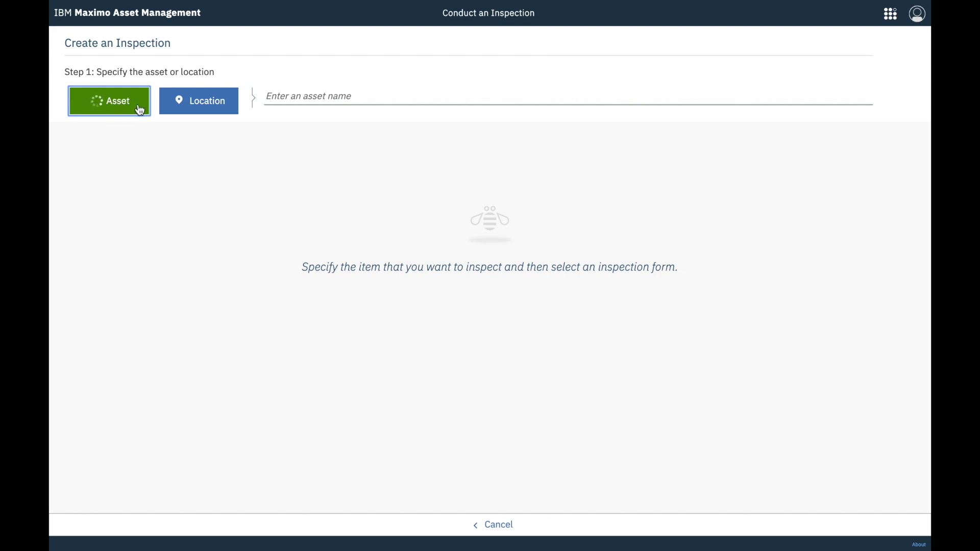
{"action": "left_click", "coordinate": [286, 97]}
{"action": "type", "text": "AH002"}
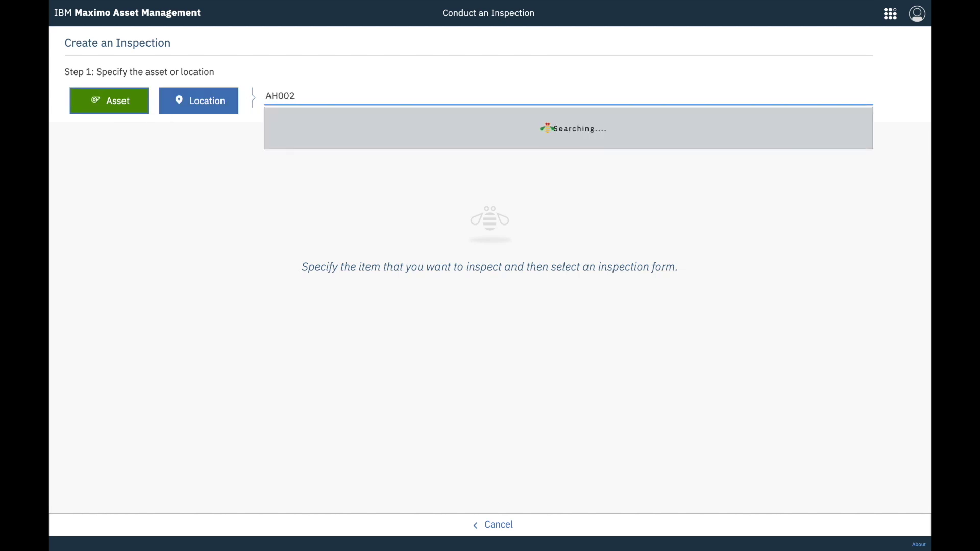
{"action": "left_click", "coordinate": [306, 121]}
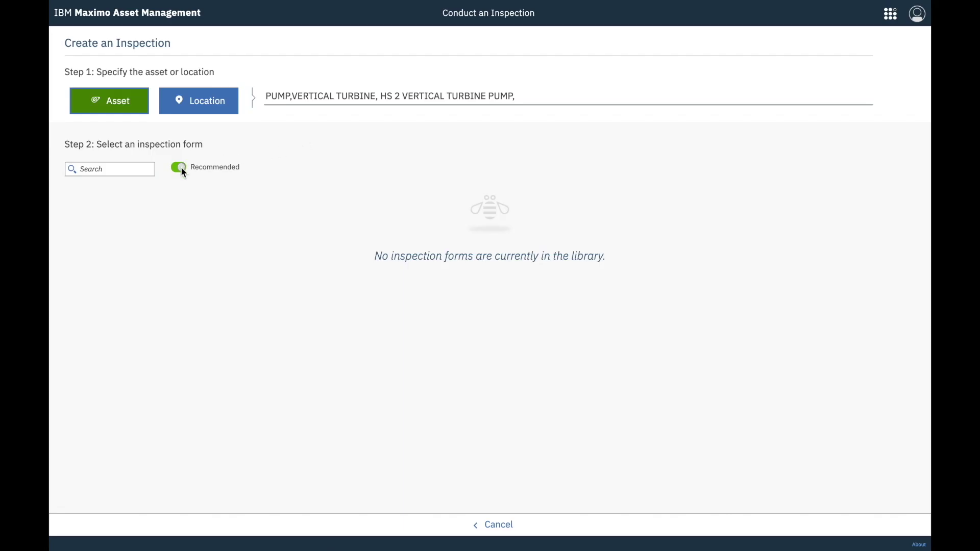
- Show all inspection forms instead of only the recommended ones and start the Pump AH00* Meter Readings Inspection
{"action": "left_click", "coordinate": [182, 170]}
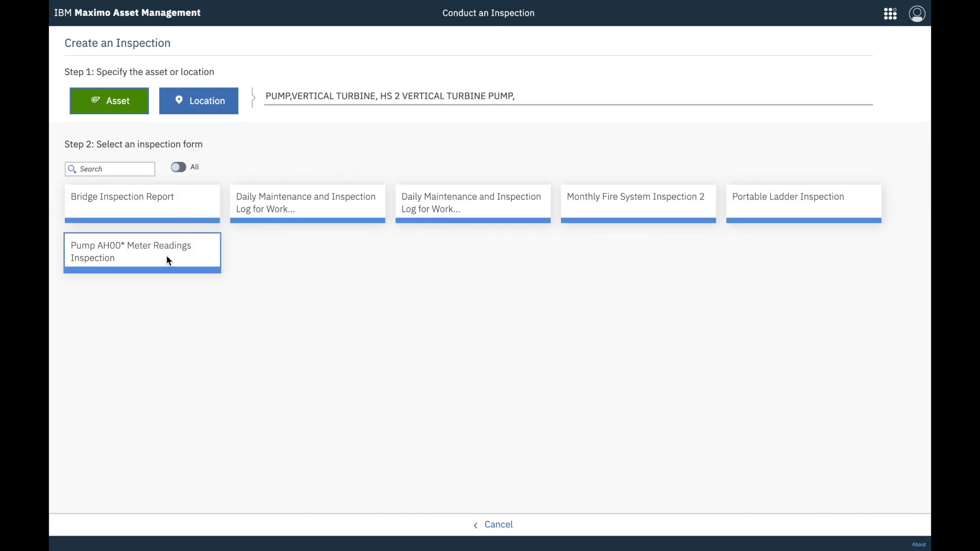
{"action": "left_click", "coordinate": [167, 256]}
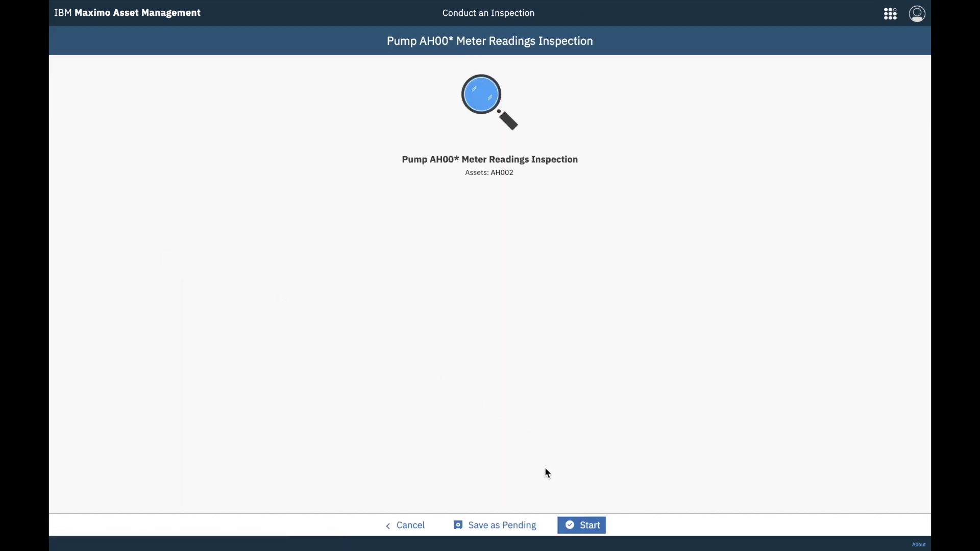
{"action": "left_click", "coordinate": [582, 526]}
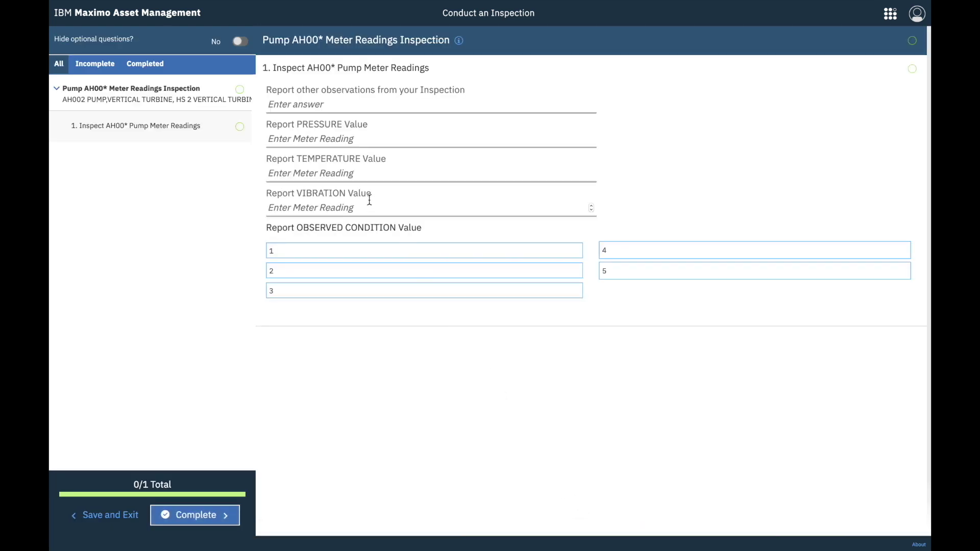
- Report pressure 250, temperature 120, vibration 0.6 and observed condition 2, then complete the inspection and close its summary
{"action": "left_click", "coordinate": [337, 138]}
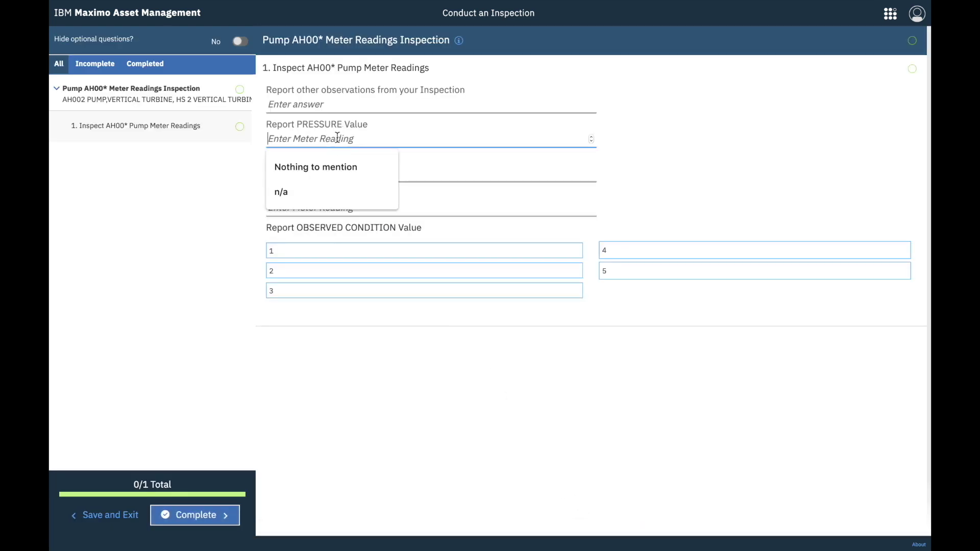
{"action": "type", "text": "250"}
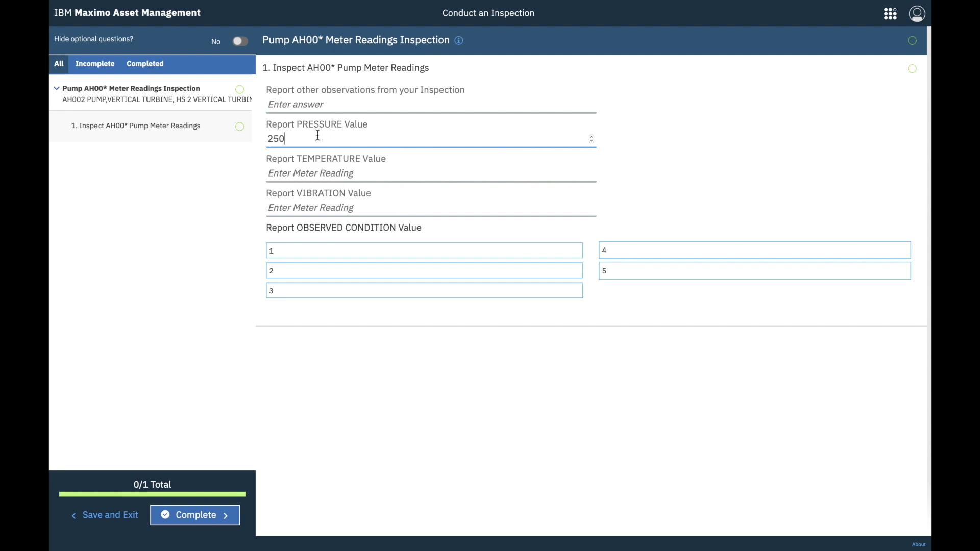
{"action": "left_click", "coordinate": [310, 172]}
{"action": "type", "text": "120"}
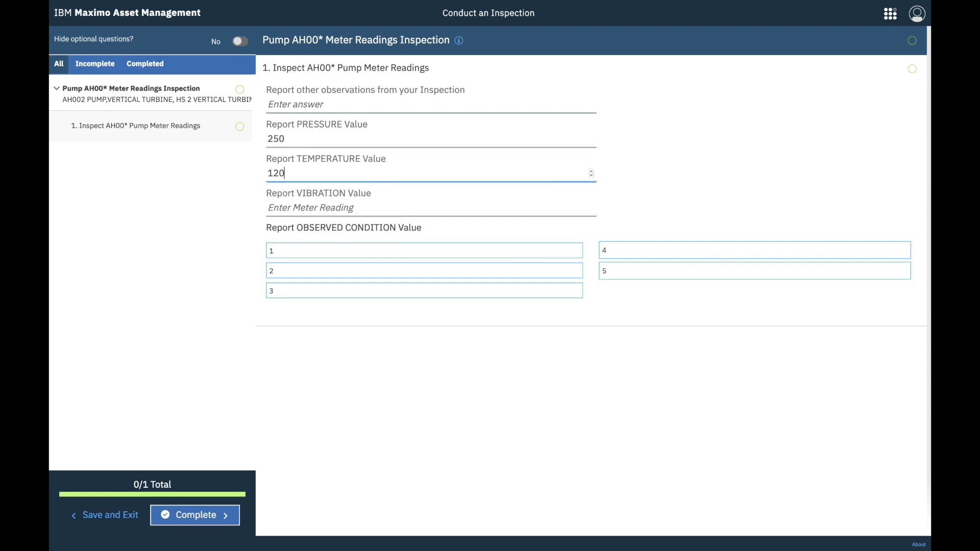
{"action": "left_click", "coordinate": [319, 207]}
{"action": "type", "text": "0.6"}
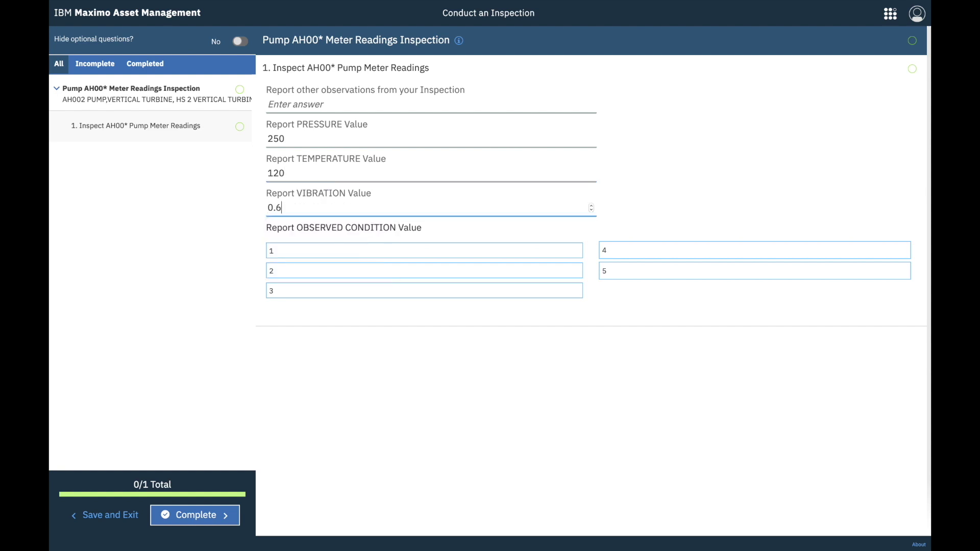
{"action": "left_click", "coordinate": [333, 270]}
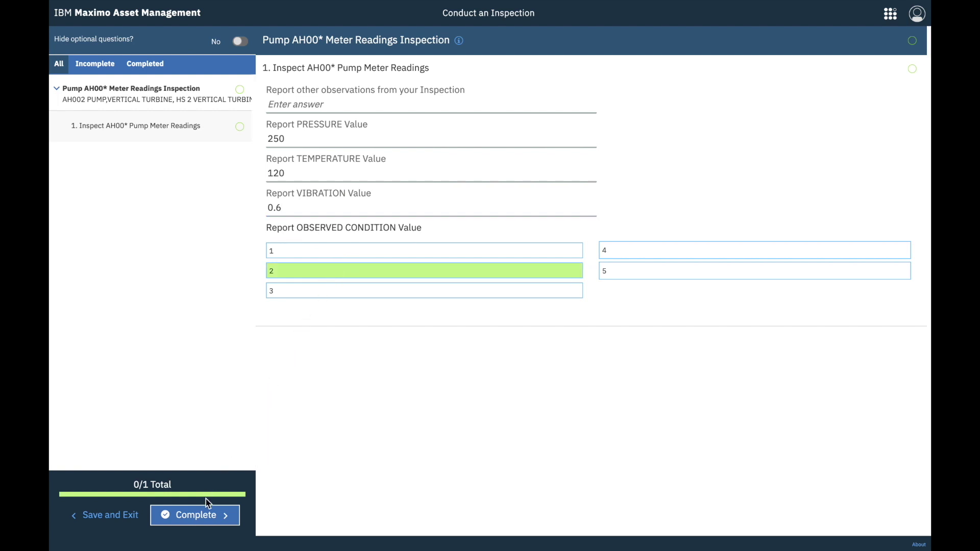
{"action": "left_click", "coordinate": [207, 517]}
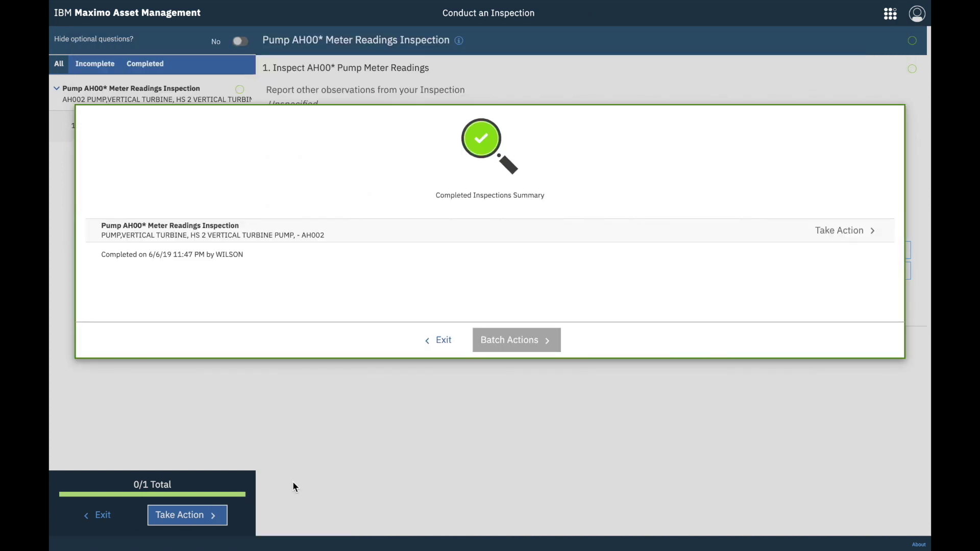
{"action": "left_click", "coordinate": [443, 341]}
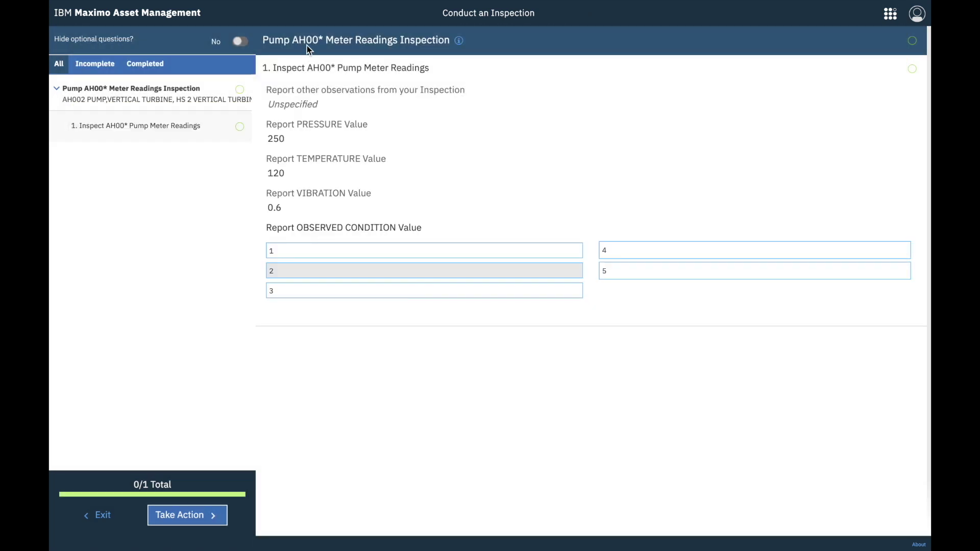
- Return to the Reliability Engineering work center, open the asset detail of AH002 and refresh its health score
{"action": "left_click", "coordinate": [891, 15]}
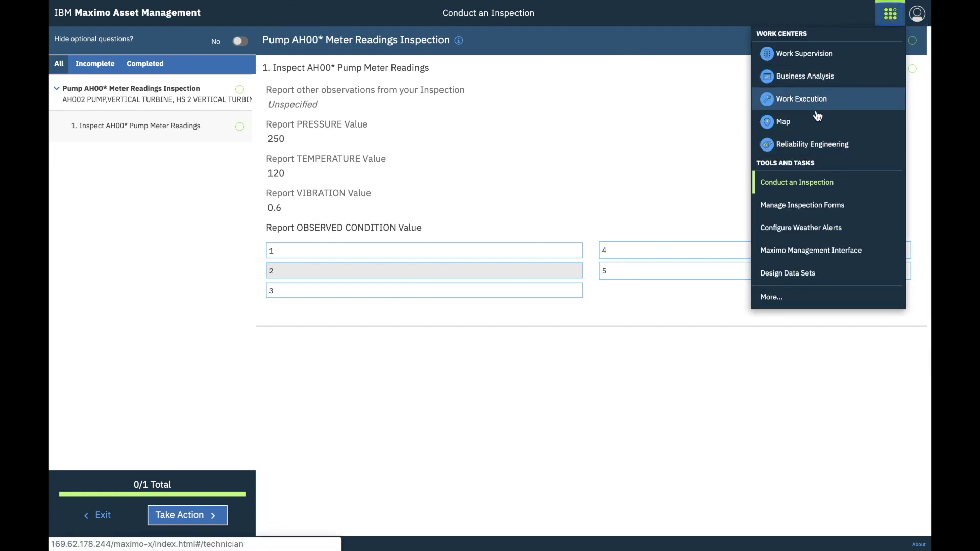
{"action": "left_click", "coordinate": [819, 146]}
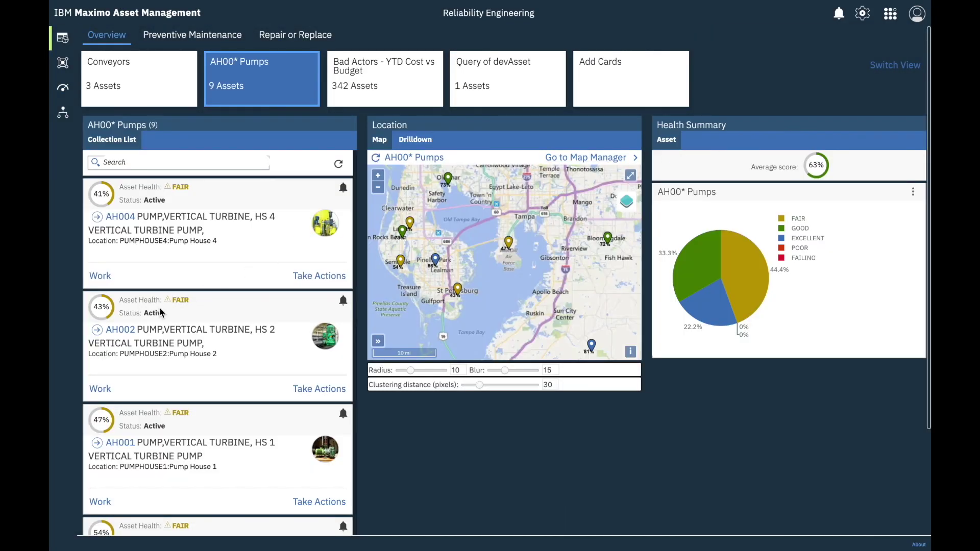
{"action": "left_click", "coordinate": [121, 331]}
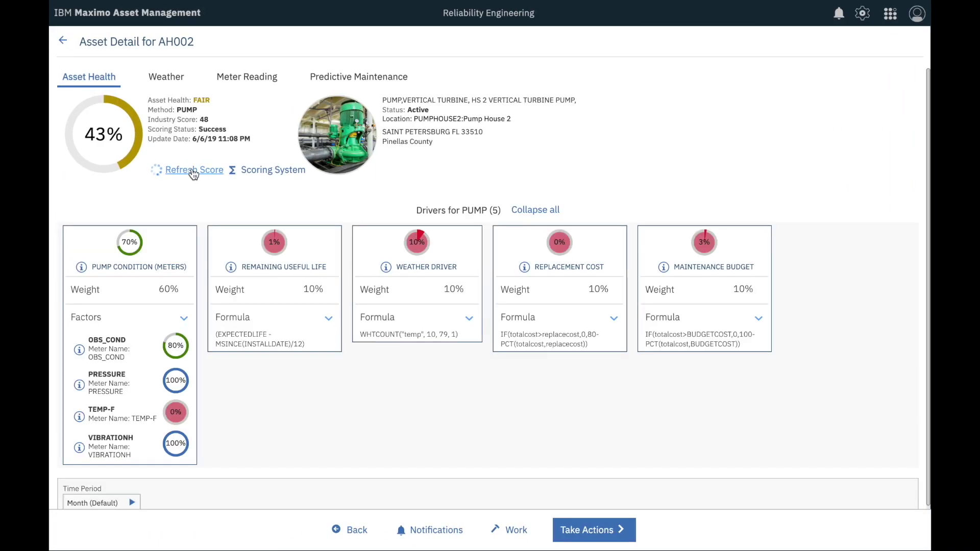
{"action": "left_click", "coordinate": [194, 170]}
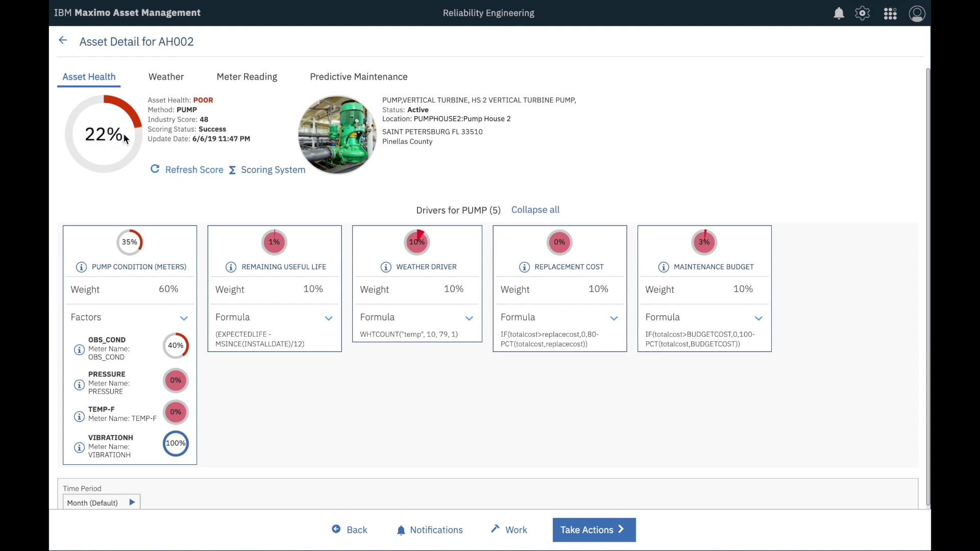
- View the details of the OBS_COND and PRESSURE factors behind AH002's Pump Condition (Meters) driver
{"action": "left_click", "coordinate": [79, 351]}
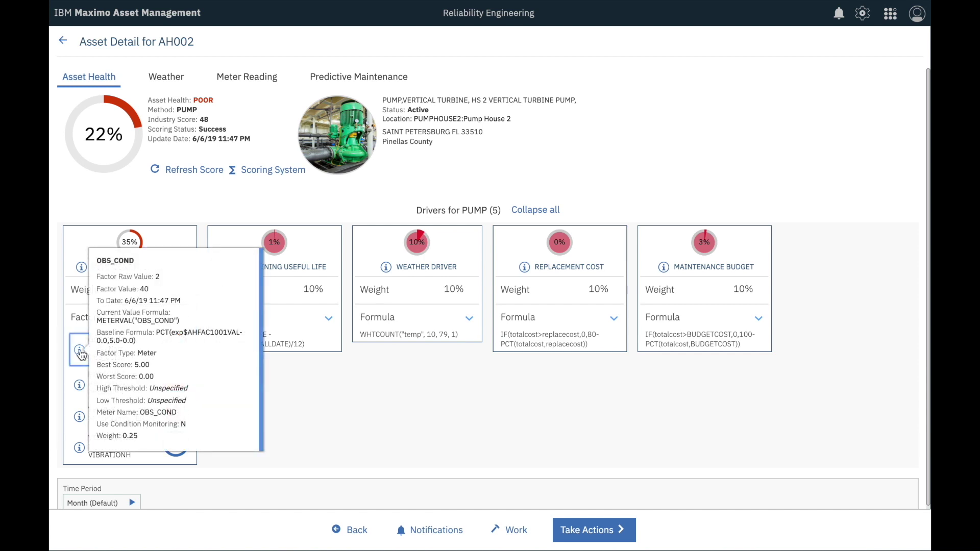
{"action": "left_click", "coordinate": [81, 352]}
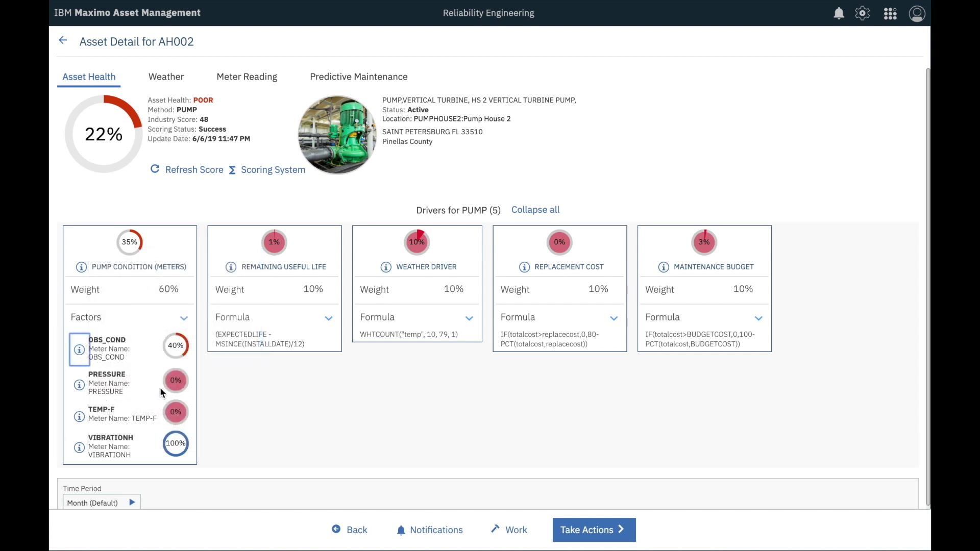
{"action": "left_click", "coordinate": [80, 387]}
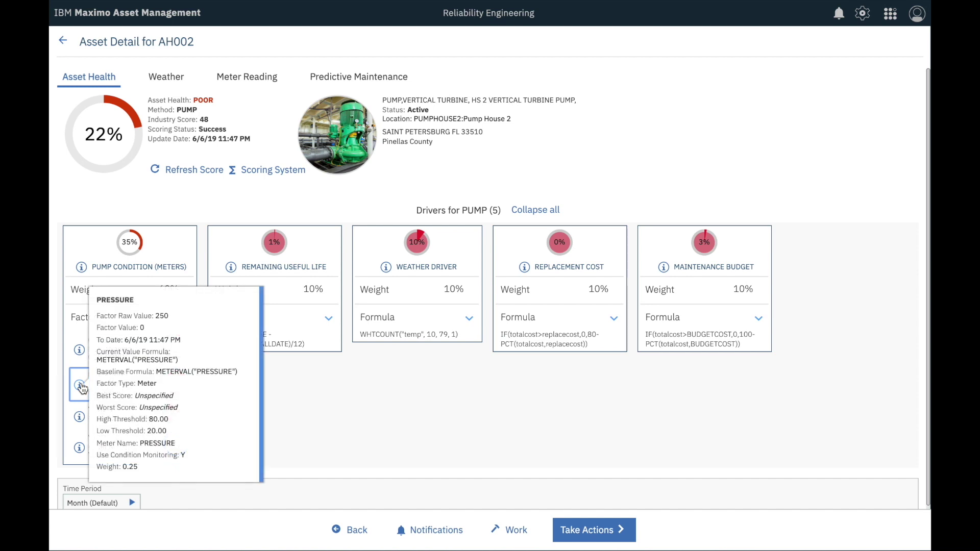
{"action": "left_click", "coordinate": [81, 387]}
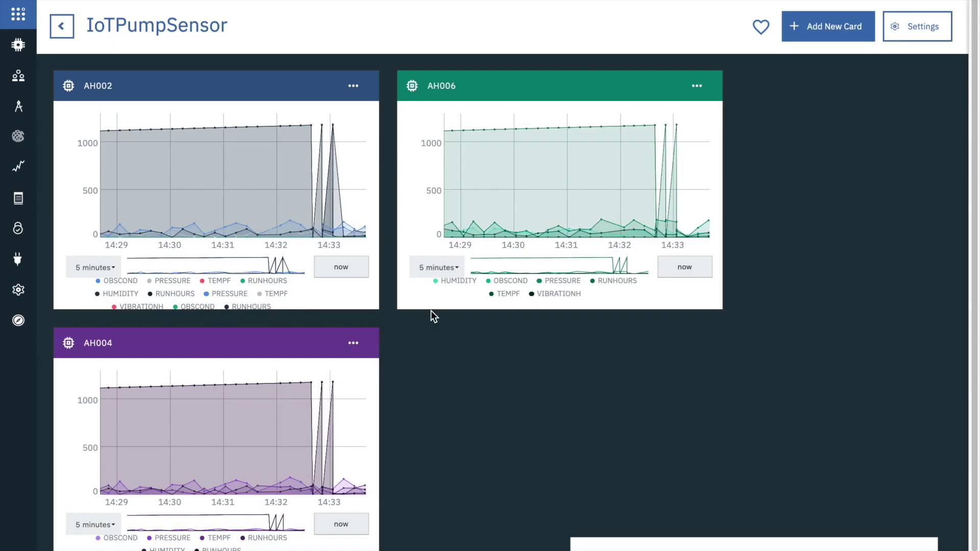
- Open the simulation settings of the IoTPumpSensor device type and examine its event schedule and payload field ranges
{"action": "left_click", "coordinate": [642, 543]}
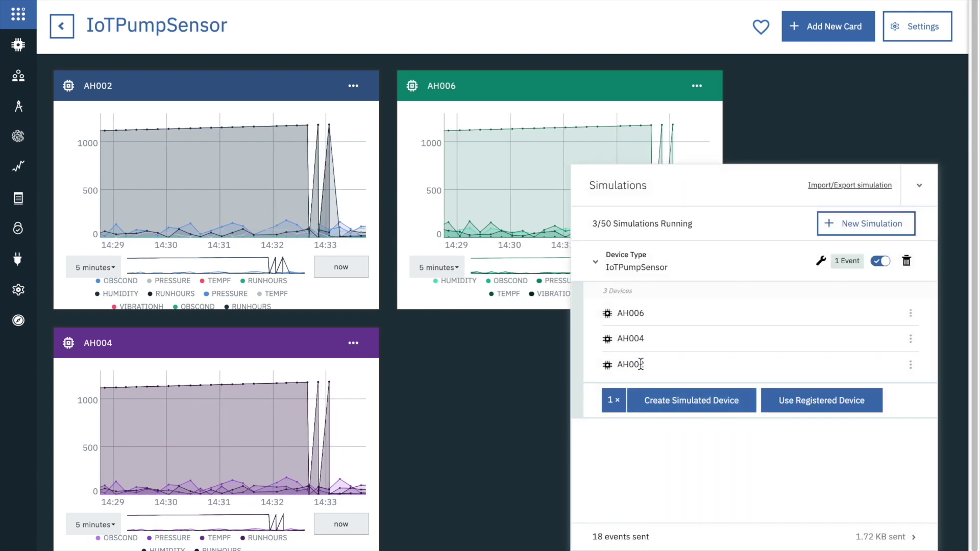
{"action": "left_click_drag", "start_coordinate": [644, 364], "coordinate": [620, 364]}
{"action": "left_click", "coordinate": [847, 261]}
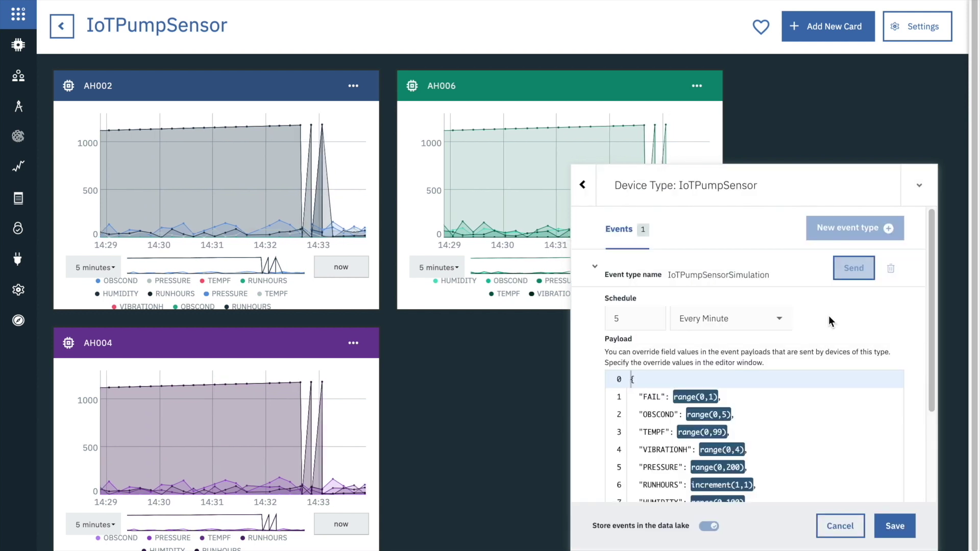
{"action": "left_click", "coordinate": [652, 318]}
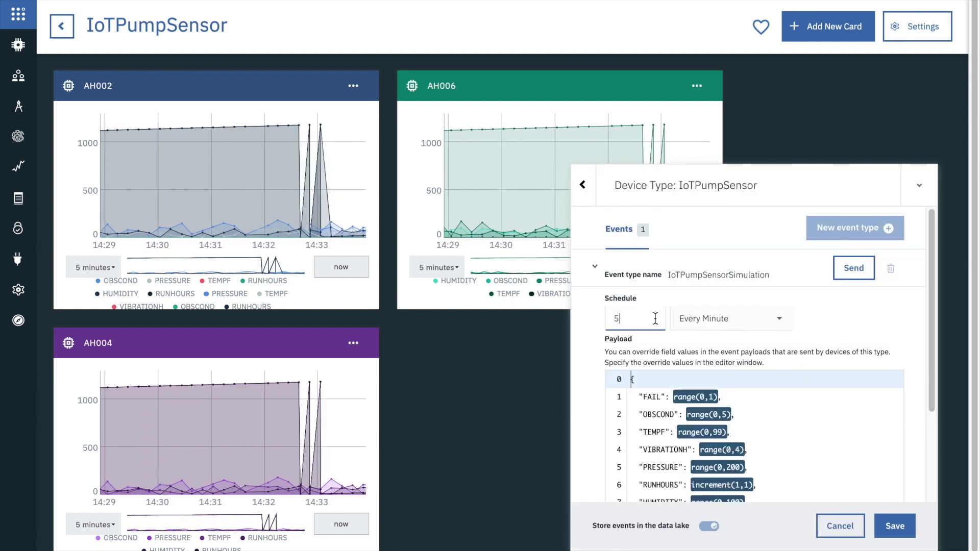
{"action": "scroll", "coordinate": [700, 425], "scroll_direction": "down", "scroll_amount": 1}
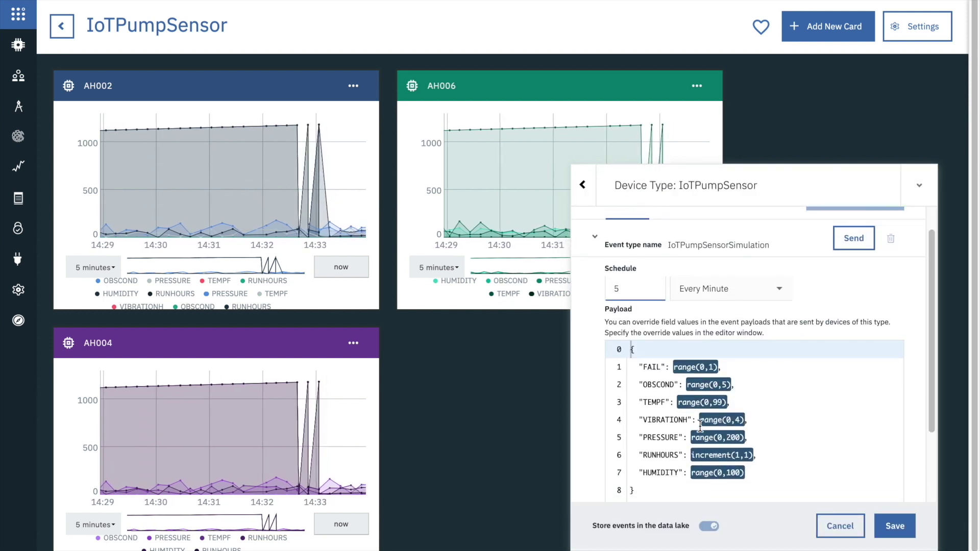
{"action": "left_click", "coordinate": [638, 367]}
{"action": "left_click_drag", "start_coordinate": [638, 366], "coordinate": [752, 472]}
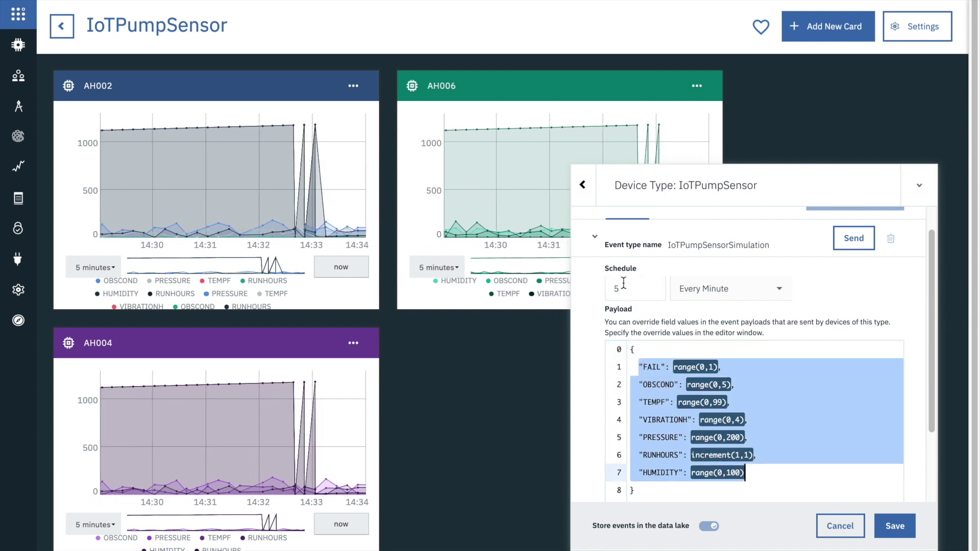
- Expand the log of sent simulation events, inspect the latest AH002 event's payload and collapse the Simulations window
{"action": "left_click", "coordinate": [582, 185]}
{"action": "left_click", "coordinate": [749, 534]}
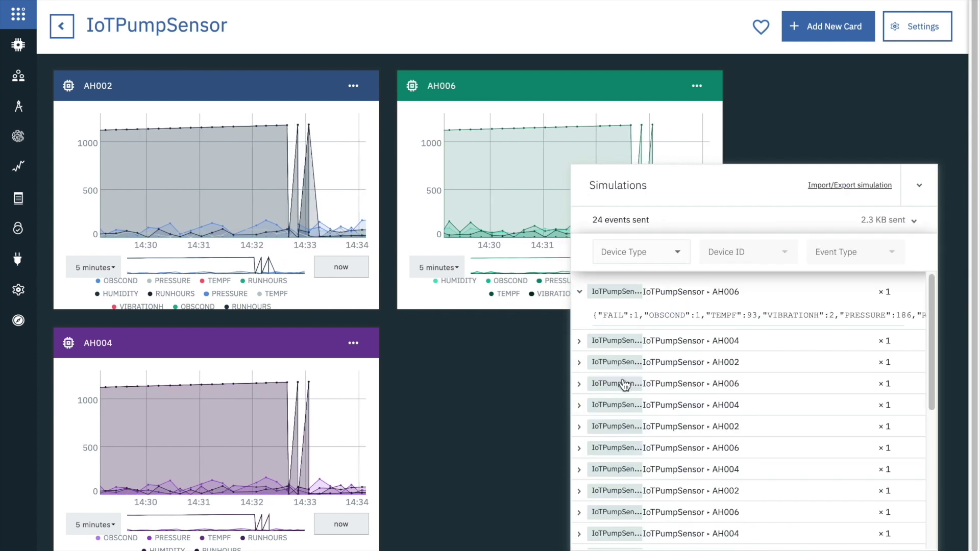
{"action": "left_click", "coordinate": [580, 362]}
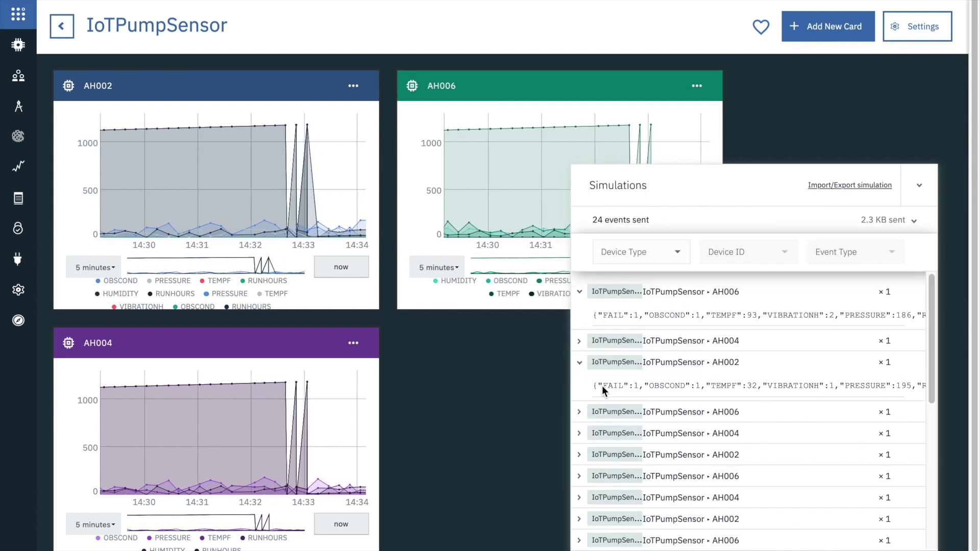
{"action": "left_click_drag", "start_coordinate": [595, 389], "coordinate": [935, 387]}
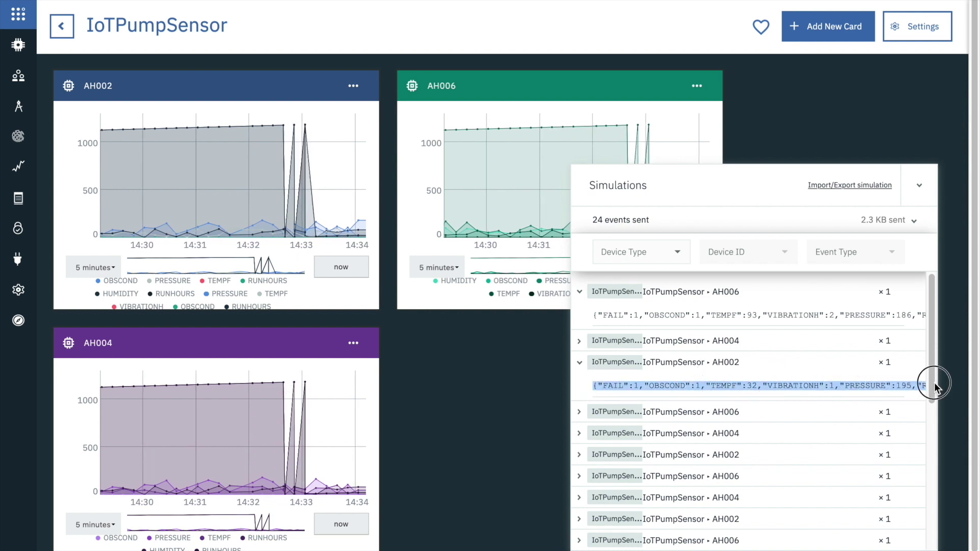
{"action": "left_click", "coordinate": [922, 190]}
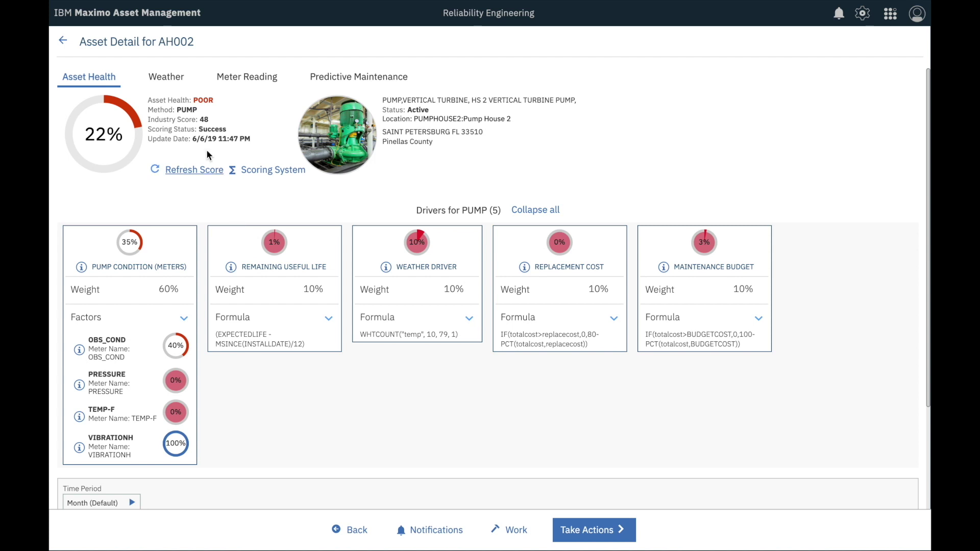
- Review AH002's weather in Reliability Engineering, focusing the daily forecast on June 10 to 17 and the historical weather on early June
{"action": "left_click", "coordinate": [169, 81]}
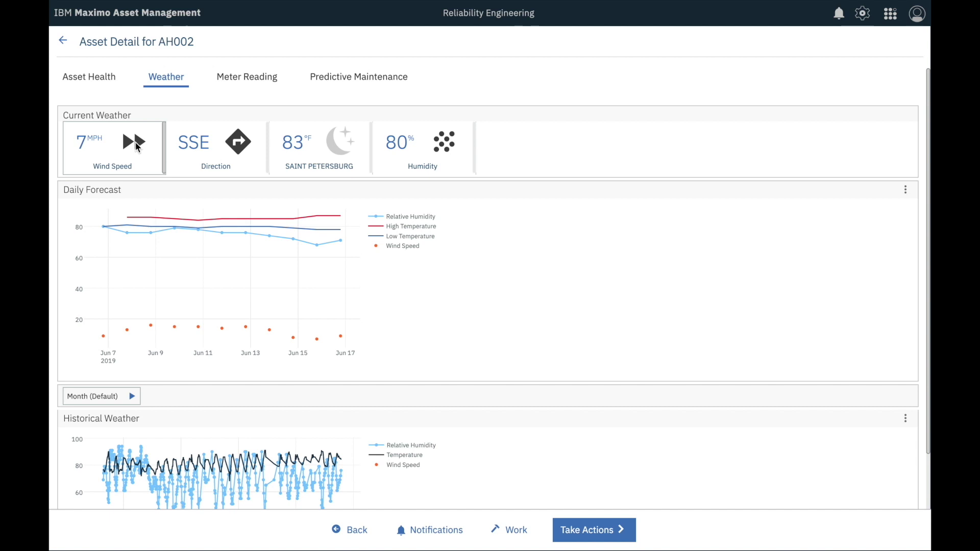
{"action": "left_click_drag", "start_coordinate": [172, 215], "coordinate": [346, 347]}
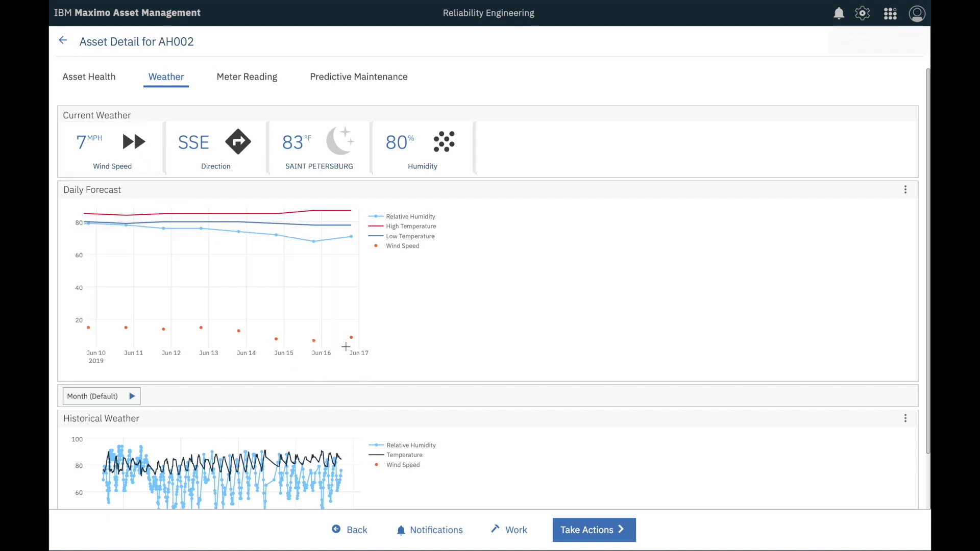
{"action": "scroll", "coordinate": [332, 373], "scroll_direction": "down", "scroll_amount": 2}
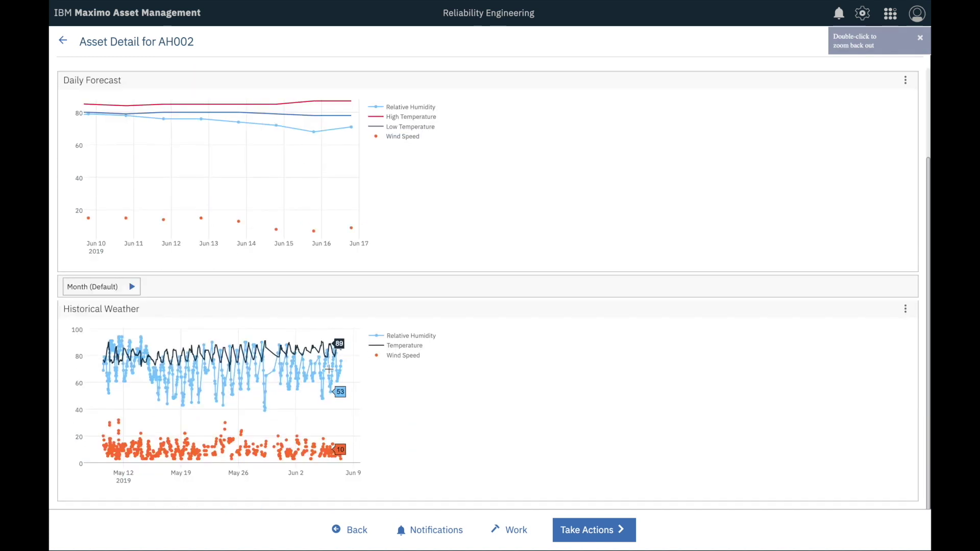
{"action": "left_click_drag", "start_coordinate": [276, 360], "coordinate": [350, 464]}
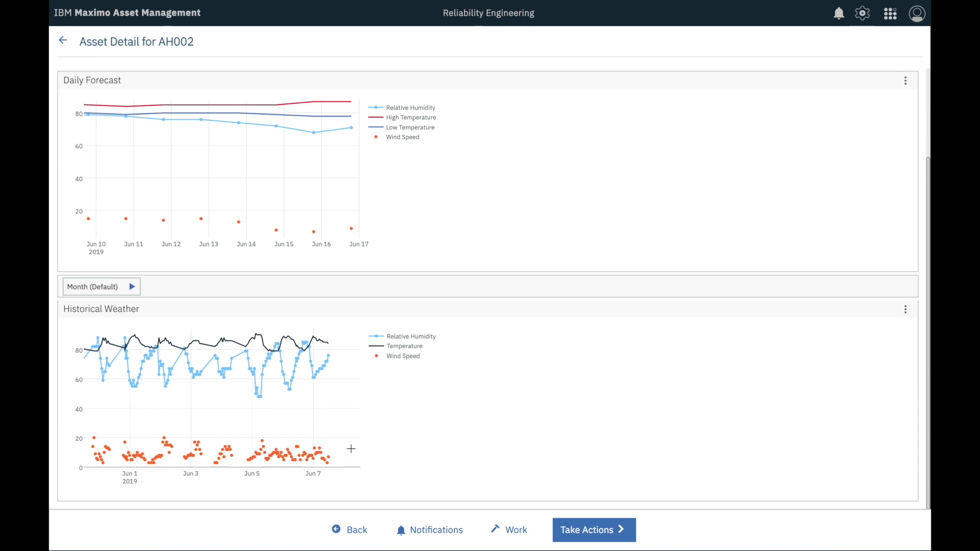
{"action": "scroll", "coordinate": [355, 366], "scroll_direction": "up", "scroll_amount": 2}
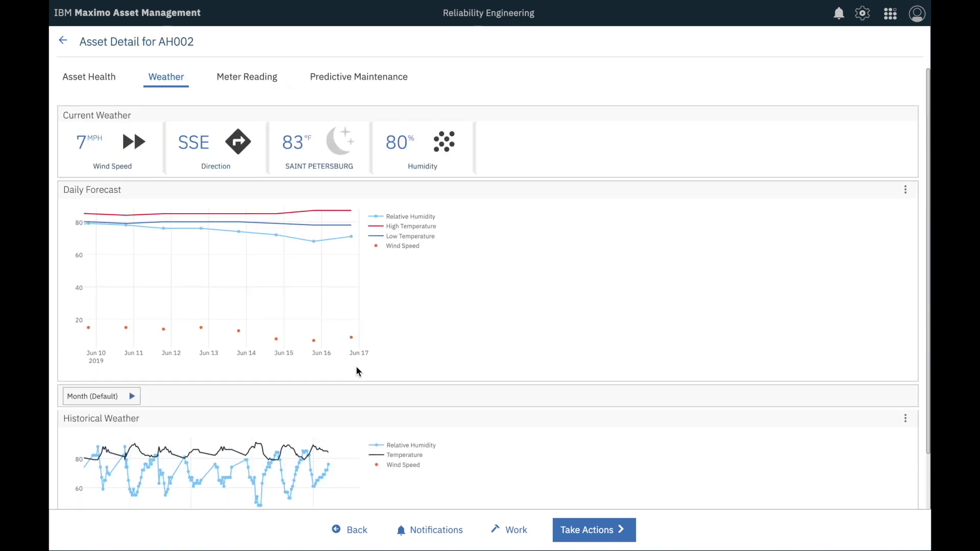
- Open AH002's TEMP-F meter reading, set its history period to Week and examine the sensor and Maximo readings against the limits
{"action": "left_click", "coordinate": [243, 82]}
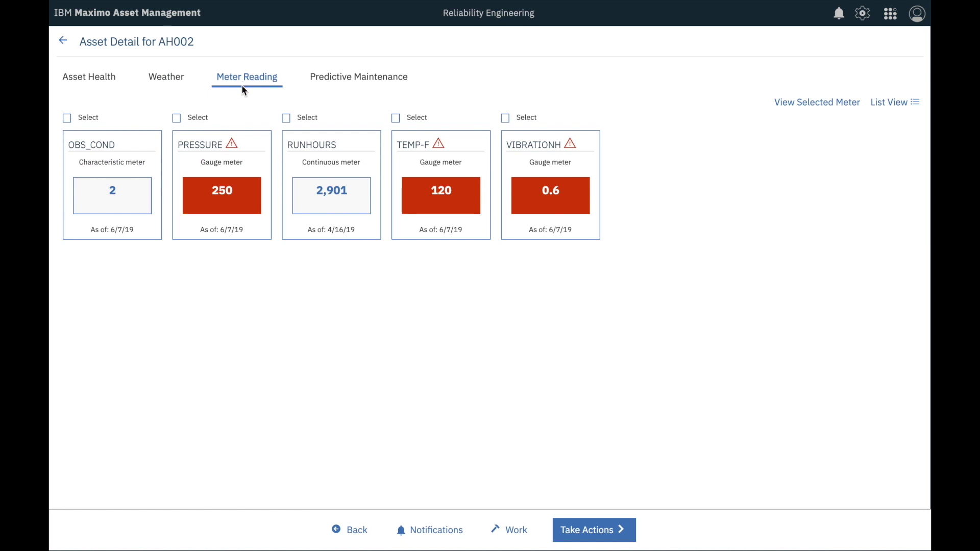
{"action": "left_click", "coordinate": [442, 197]}
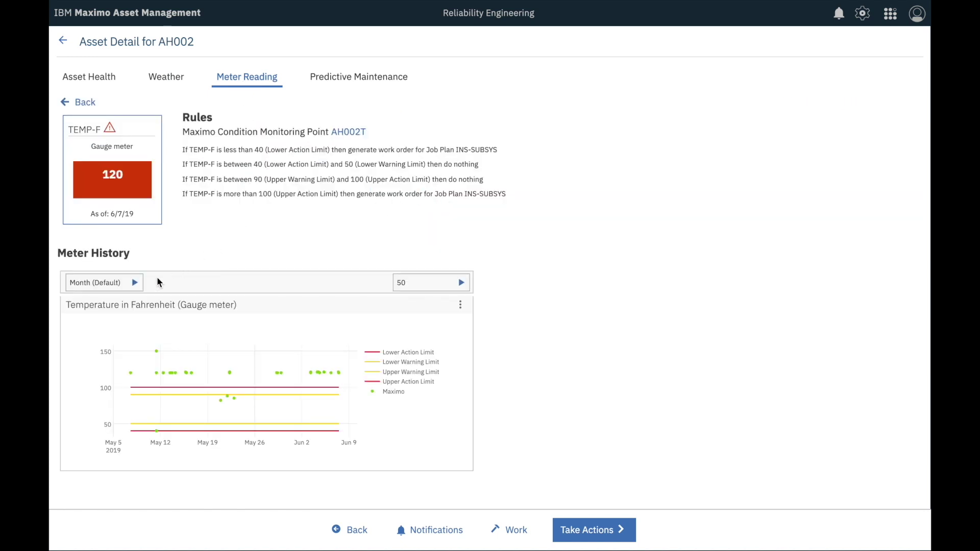
{"action": "left_click", "coordinate": [135, 288]}
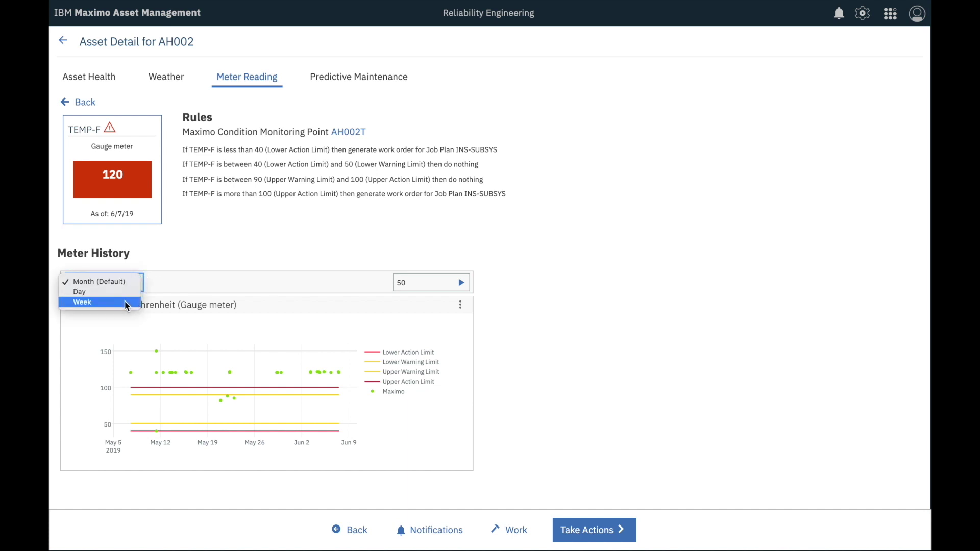
{"action": "left_click", "coordinate": [124, 302]}
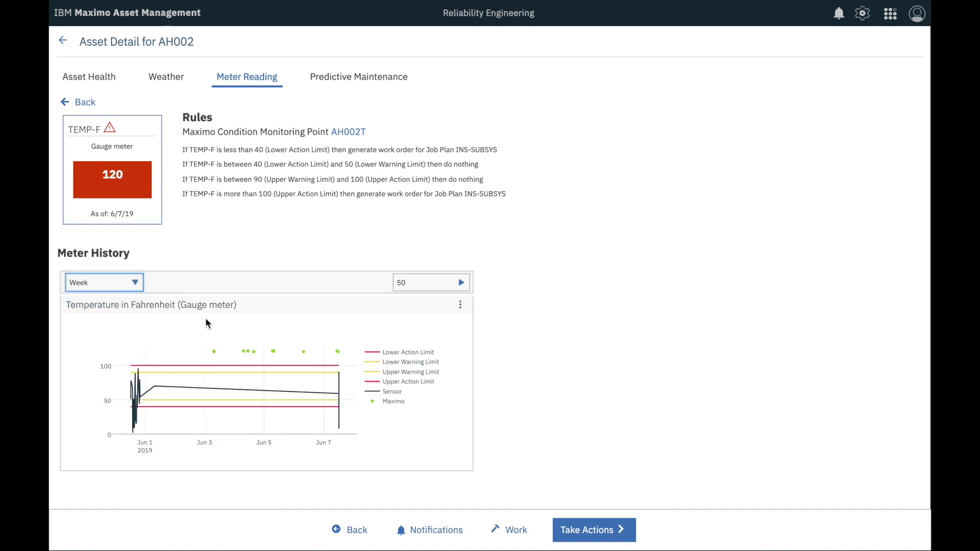
{"action": "left_click", "coordinate": [299, 352]}
{"action": "left_click", "coordinate": [339, 407]}
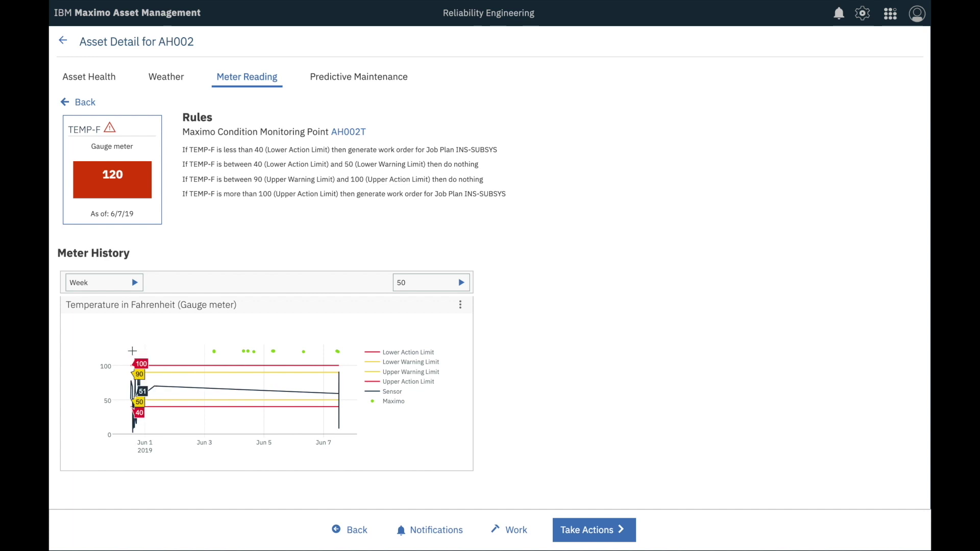
{"action": "left_click_drag", "start_coordinate": [131, 349], "coordinate": [343, 437]}
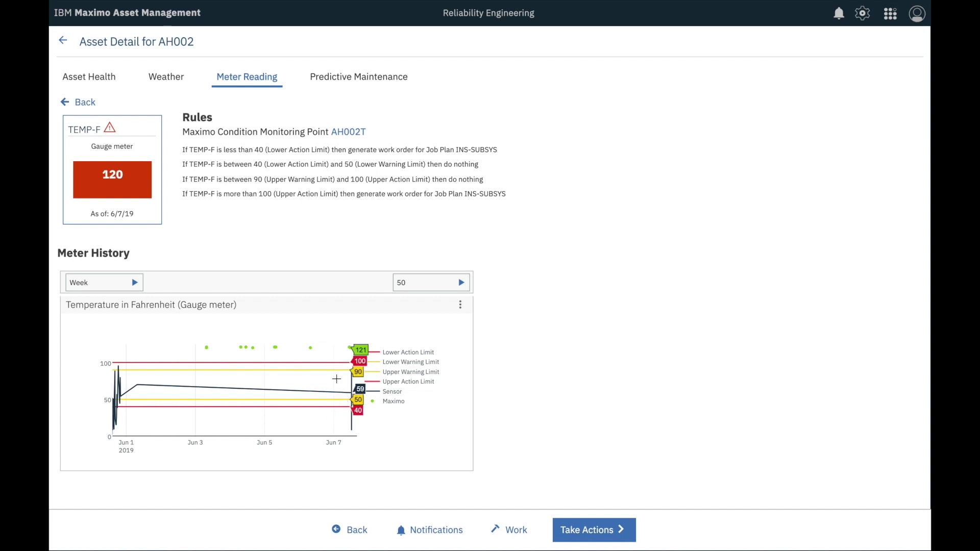
- Open AH002's PRESSURE meter, examine its history around June 6 to 7 and restore the chart's full range
{"action": "left_click", "coordinate": [86, 104]}
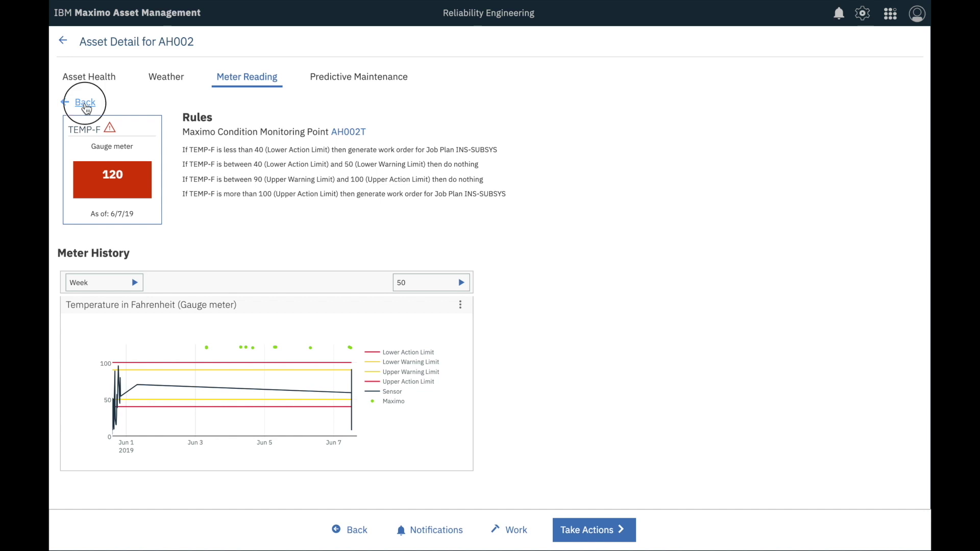
{"action": "left_click", "coordinate": [220, 197]}
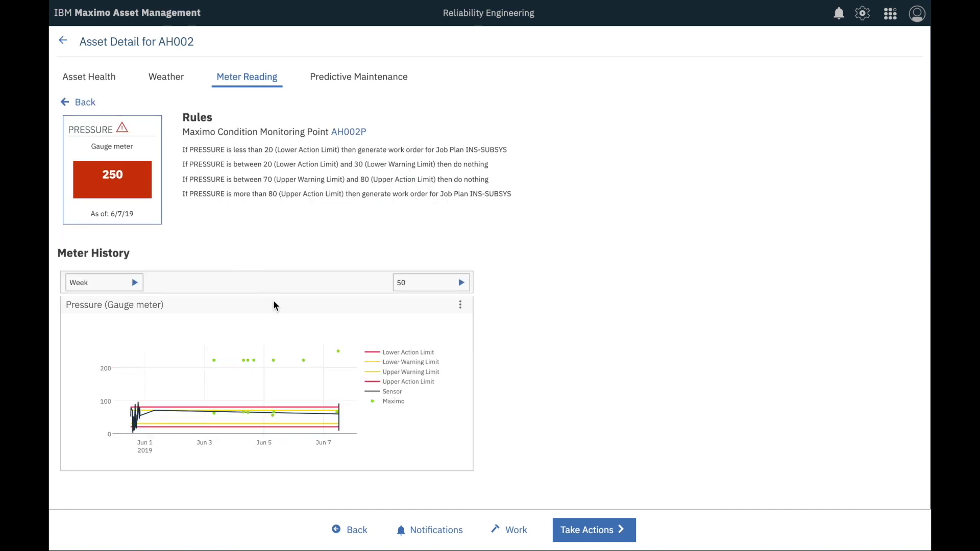
{"action": "left_click_drag", "start_coordinate": [302, 349], "coordinate": [352, 436]}
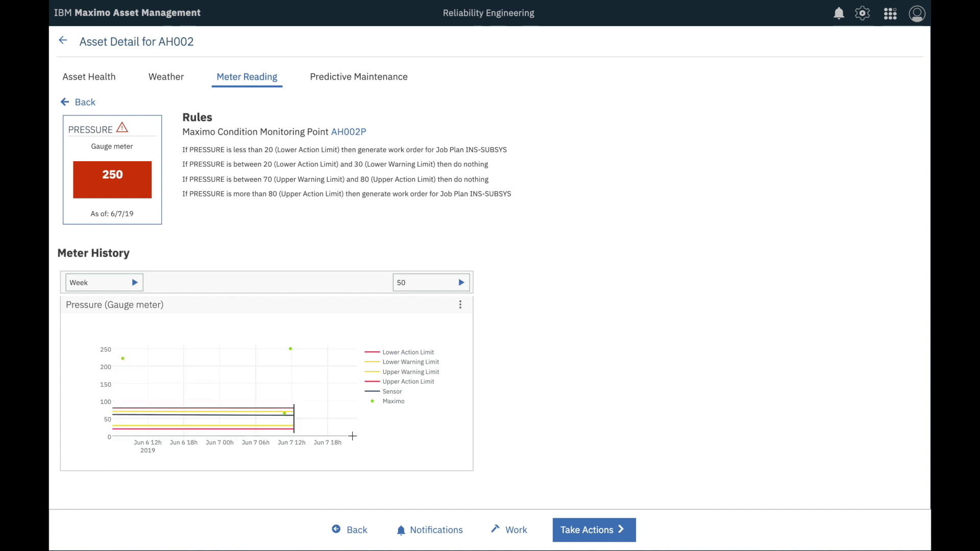
{"action": "left_click", "coordinate": [389, 392]}
{"action": "left_click", "coordinate": [388, 392]}
{"action": "double_click", "coordinate": [289, 377]}
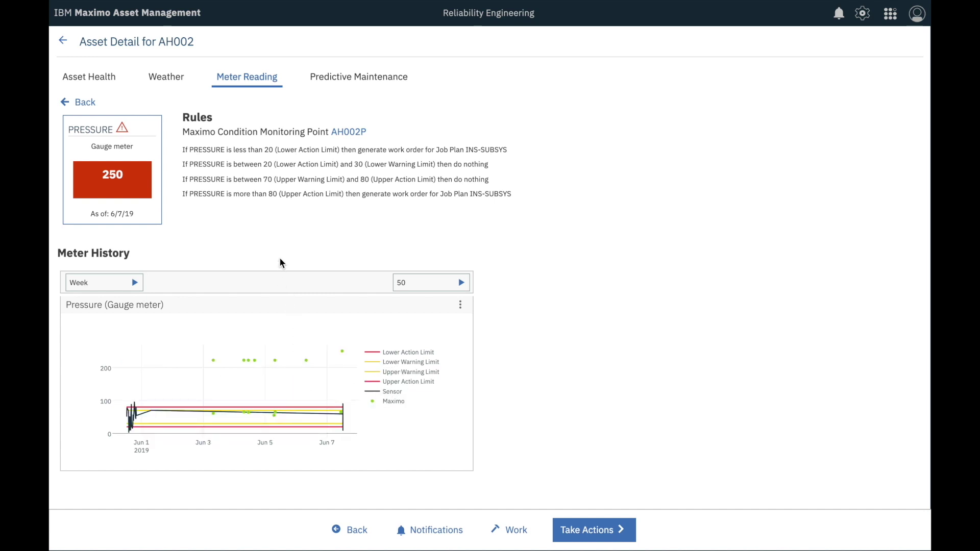
- Open condition monitoring point AH002P, review its upper action limit and lower limit job plan, and return to Reliability Engineering
{"action": "left_click", "coordinate": [341, 134]}
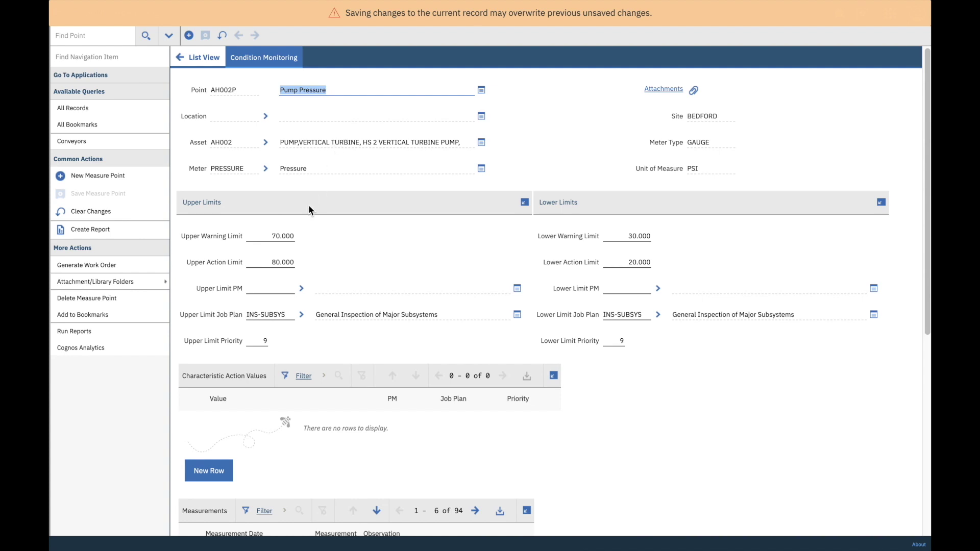
{"action": "left_click_drag", "start_coordinate": [272, 262], "coordinate": [292, 263]}
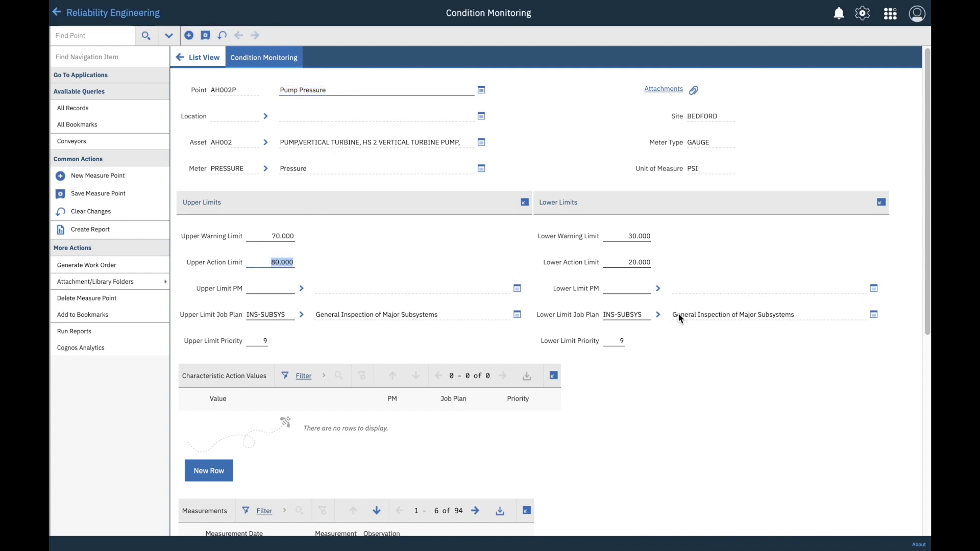
{"action": "left_click_drag", "start_coordinate": [674, 314], "coordinate": [794, 319]}
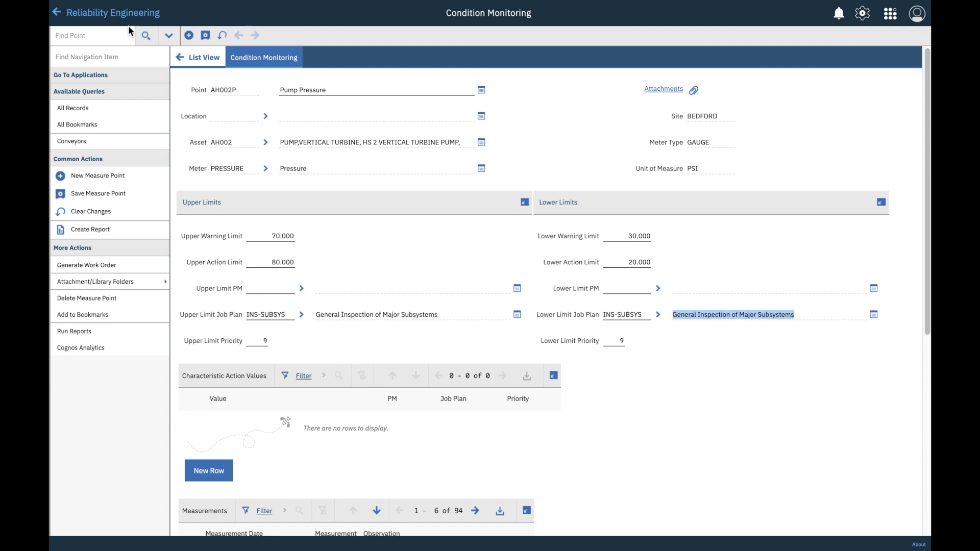
{"action": "left_click", "coordinate": [114, 15]}
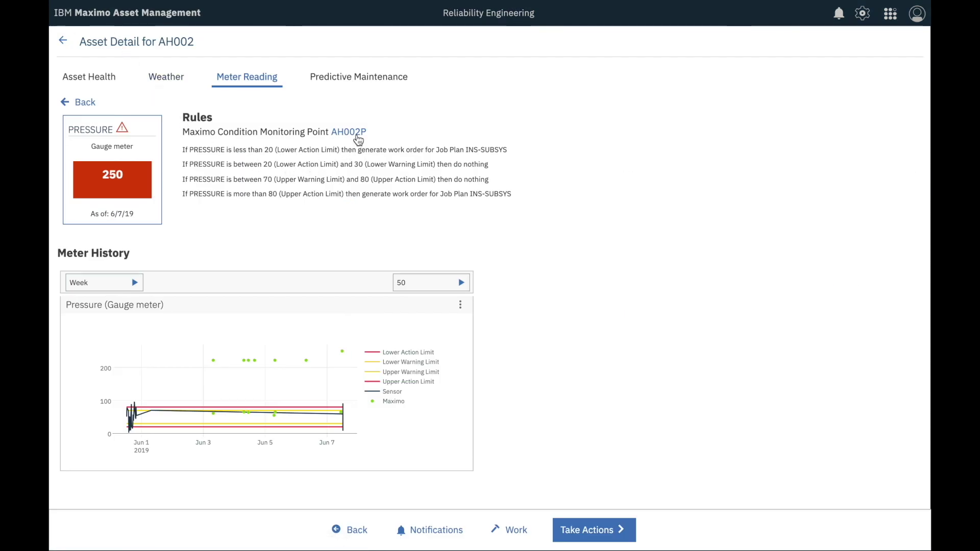
- Open AH002's predictive maintenance view and inspect the work orders of June 6 and June 5, 2019 on the Maintenance Timeline
{"action": "left_click", "coordinate": [360, 81]}
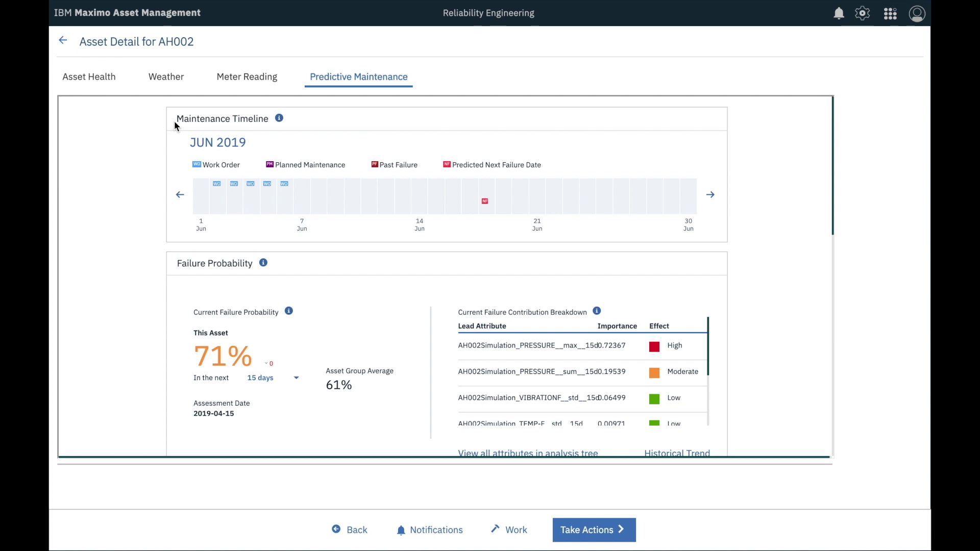
{"action": "left_click_drag", "start_coordinate": [175, 120], "coordinate": [267, 119]}
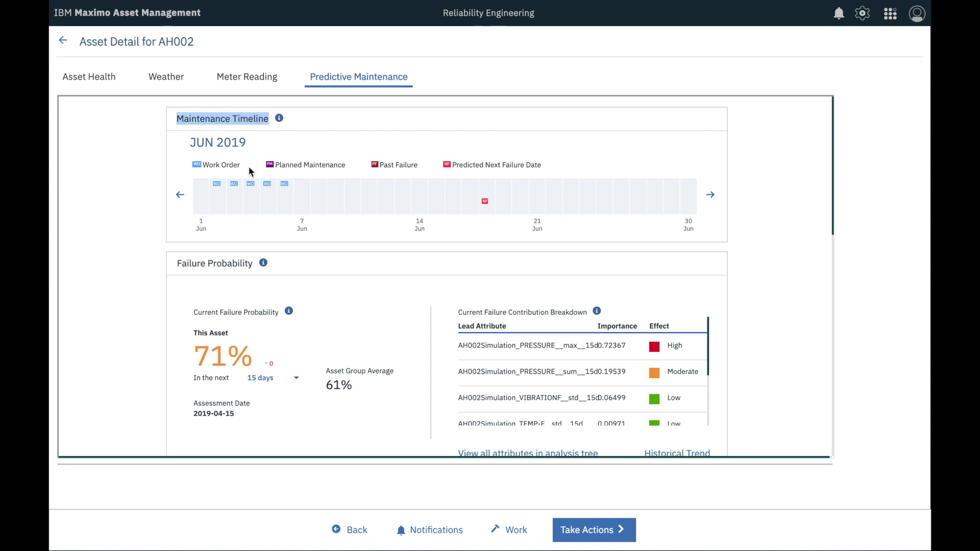
{"action": "left_click", "coordinate": [285, 184]}
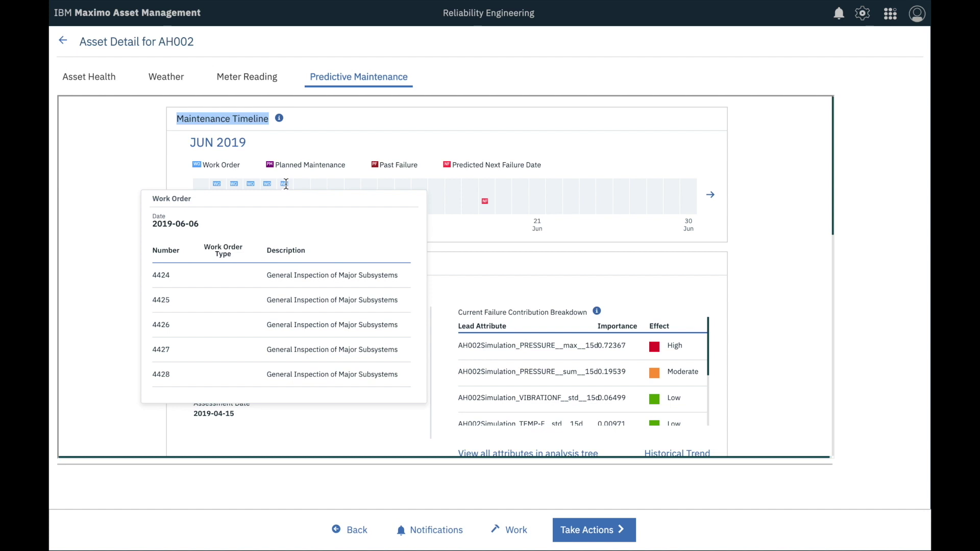
{"action": "left_click", "coordinate": [268, 183]}
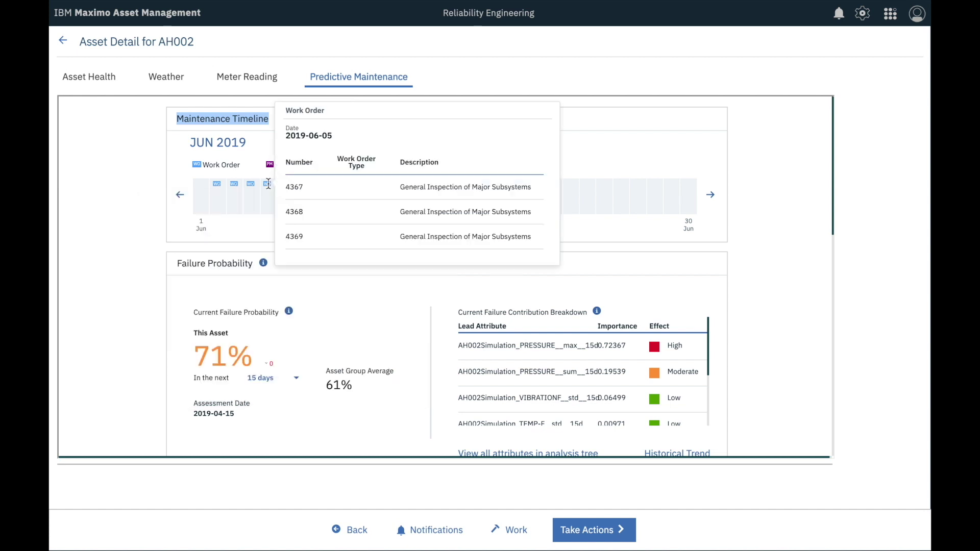
- View the details of the past failure in April 2019 on the Maintenance Timeline and return to June 2019
{"action": "left_click", "coordinate": [180, 195]}
{"action": "left_click", "coordinate": [180, 196]}
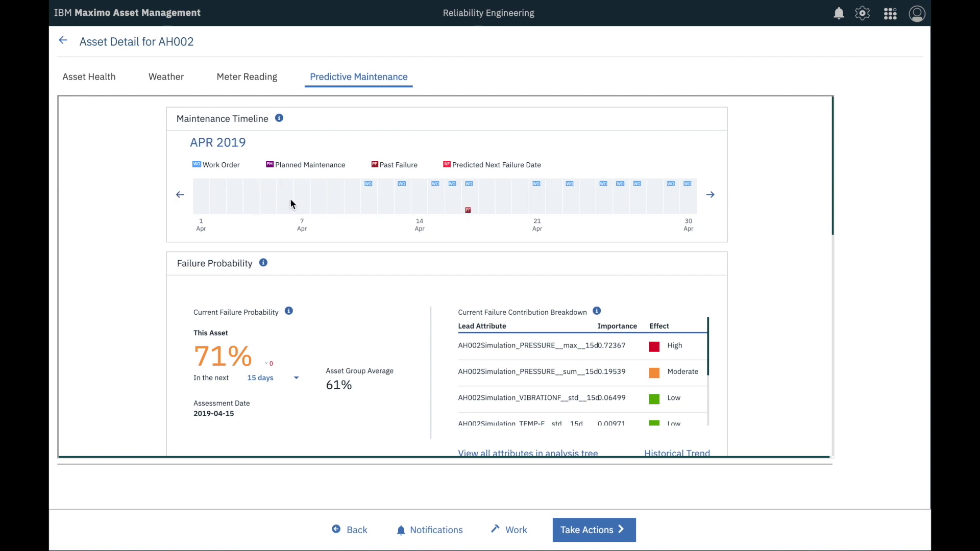
{"action": "left_click", "coordinate": [468, 210]}
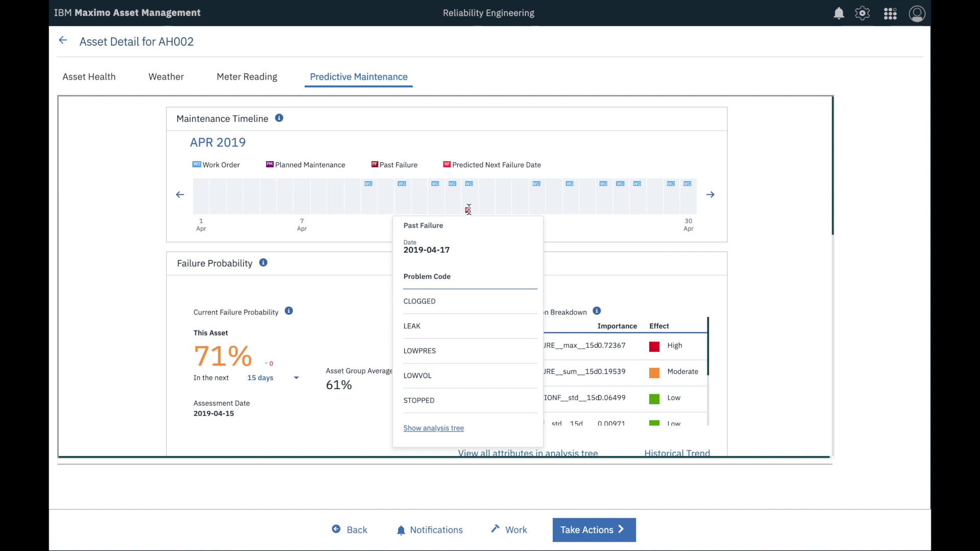
{"action": "left_click", "coordinate": [711, 198]}
{"action": "left_click", "coordinate": [711, 198]}
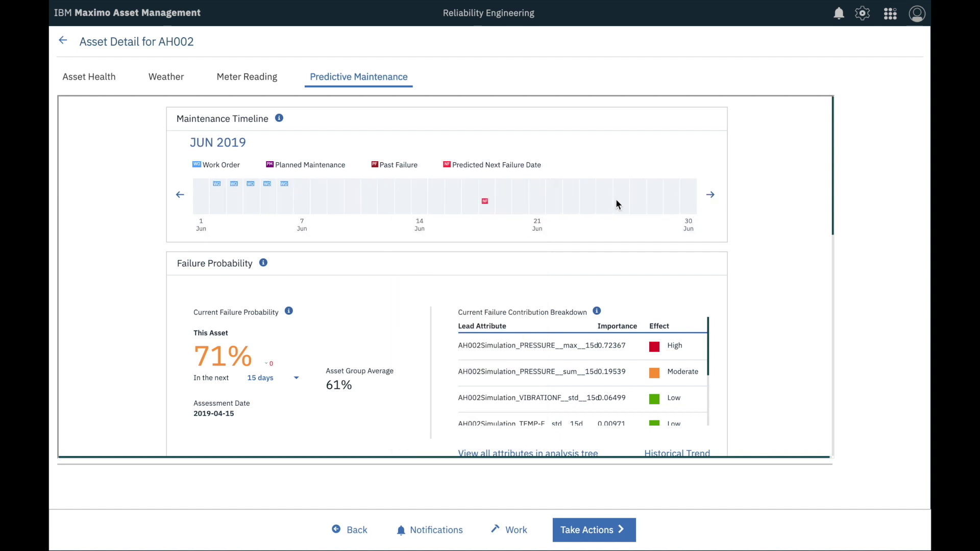
- Check the Predicted Next Failure Date on the June 2019 timeline and compare AH002's current failure probability with the asset group average
{"action": "mouse_move", "coordinate": [485, 200]}
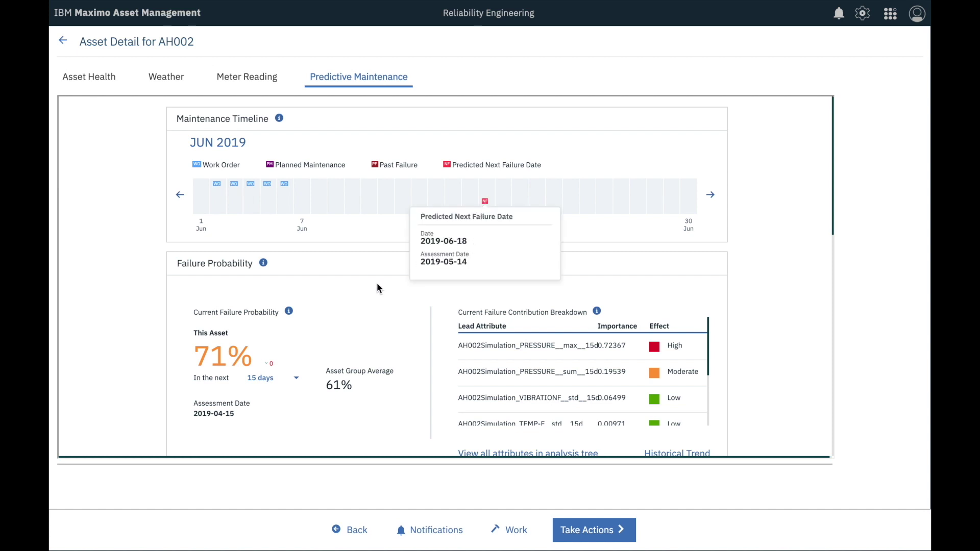
{"action": "scroll", "coordinate": [371, 288], "scroll_direction": "down", "scroll_amount": 2}
{"action": "scroll", "coordinate": [370, 284], "scroll_direction": "down", "scroll_amount": 1}
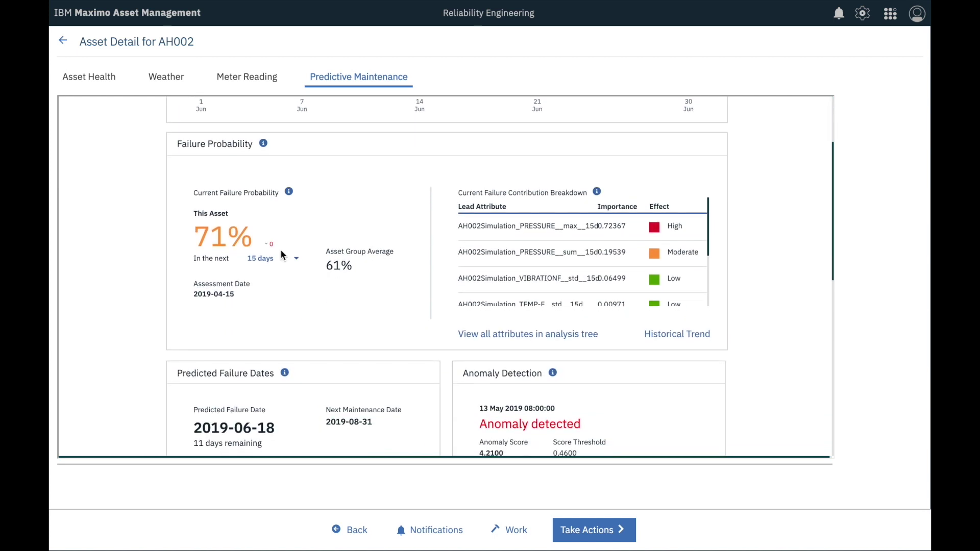
{"action": "left_click_drag", "start_coordinate": [197, 230], "coordinate": [258, 243]}
{"action": "left_click", "coordinate": [265, 244]}
{"action": "left_click", "coordinate": [297, 261]}
{"action": "left_click", "coordinate": [297, 260]}
{"action": "left_click_drag", "start_coordinate": [325, 266], "coordinate": [360, 271]}
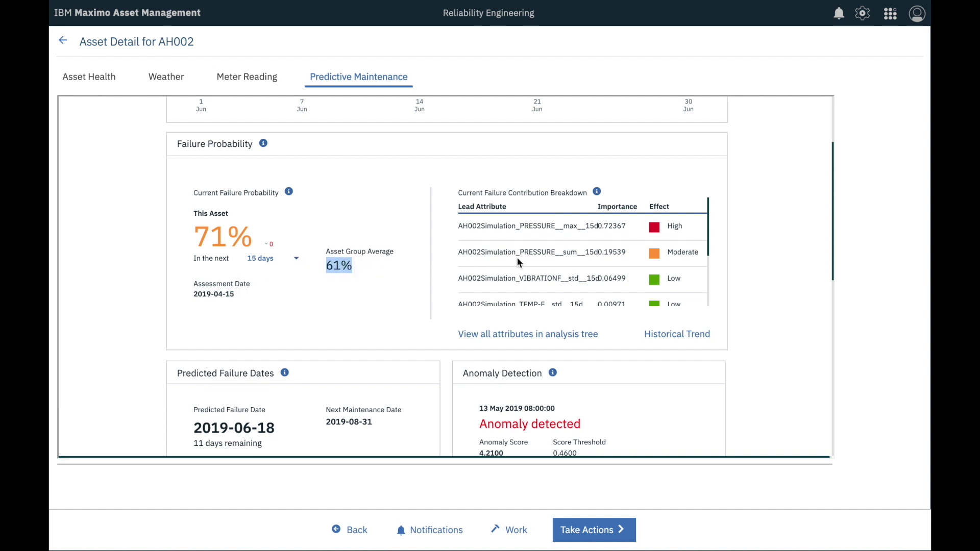
- Examine the Current Failure Contribution Breakdown, focusing on the PRESSURE max lead attribute
{"action": "left_click", "coordinate": [516, 193]}
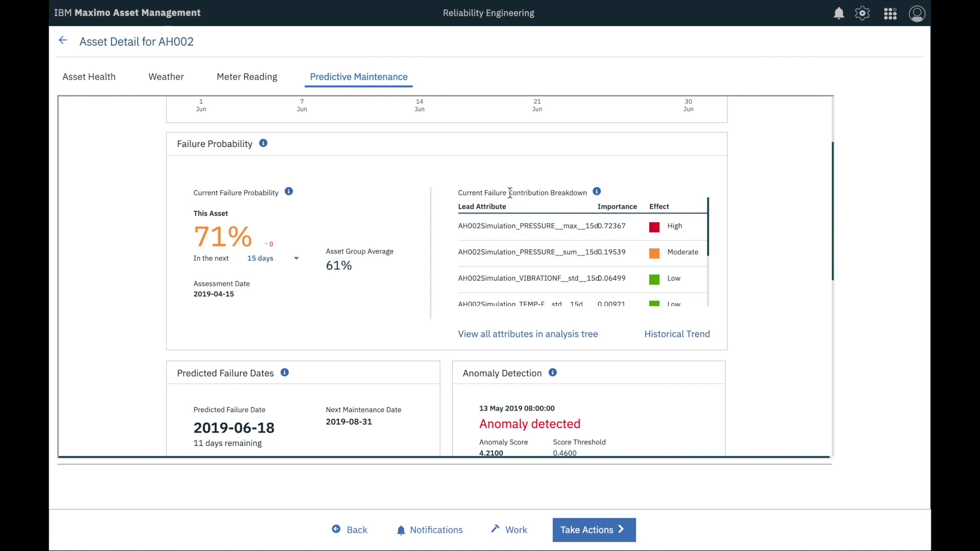
{"action": "left_click_drag", "start_coordinate": [484, 193], "coordinate": [548, 193]}
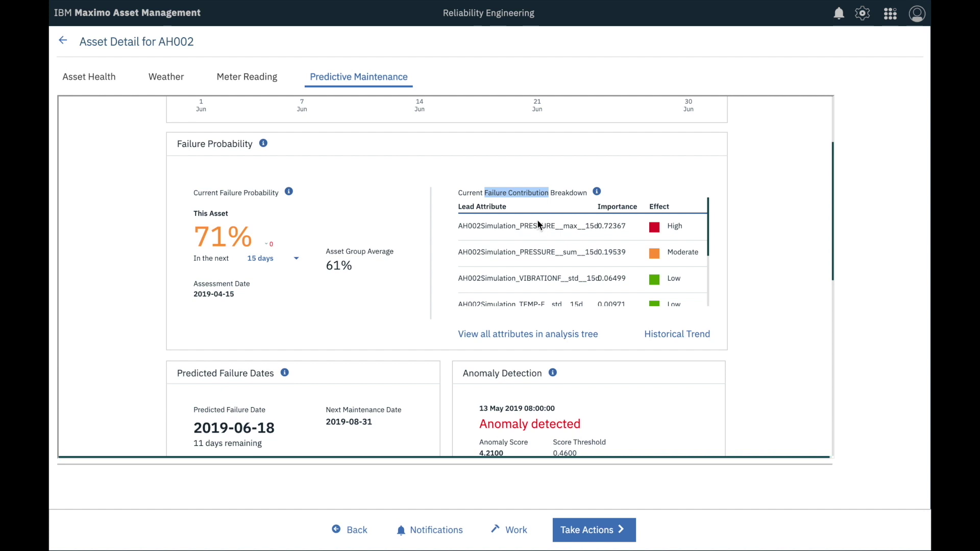
{"action": "left_click_drag", "start_coordinate": [520, 225], "coordinate": [556, 226]}
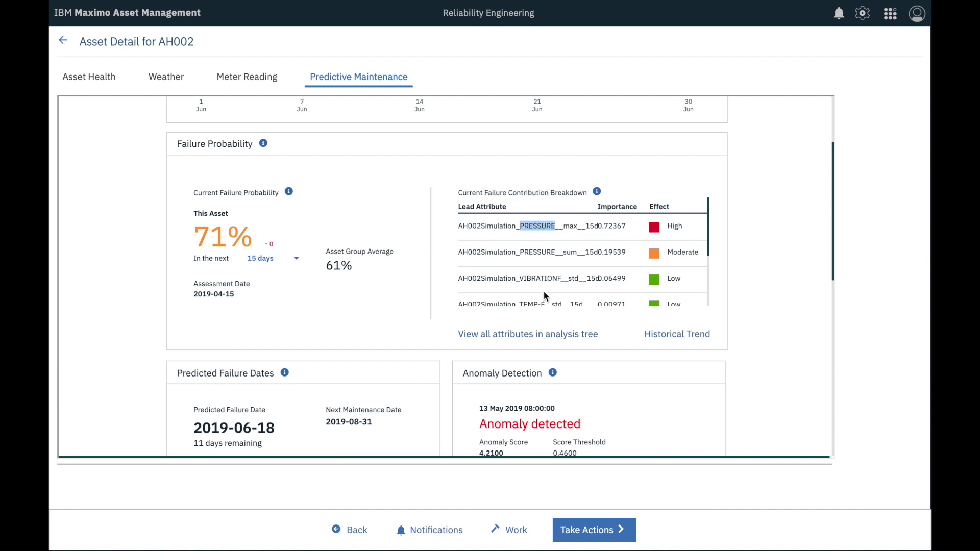
- Open the Failure Contribution Analysis Tree, examine its nodes, read its legend and close it
{"action": "left_click", "coordinate": [537, 333]}
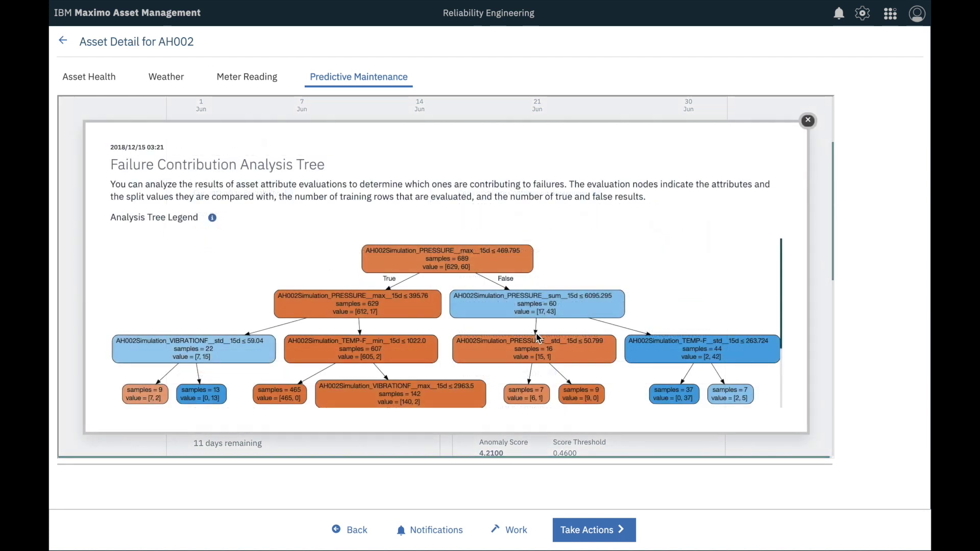
{"action": "scroll", "coordinate": [521, 298], "scroll_direction": "down", "scroll_amount": 3}
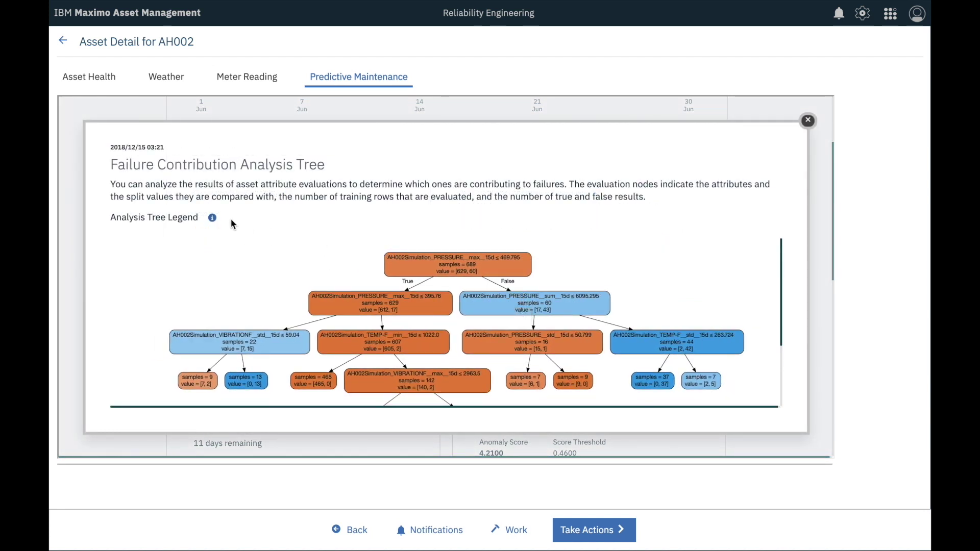
{"action": "left_click", "coordinate": [213, 219]}
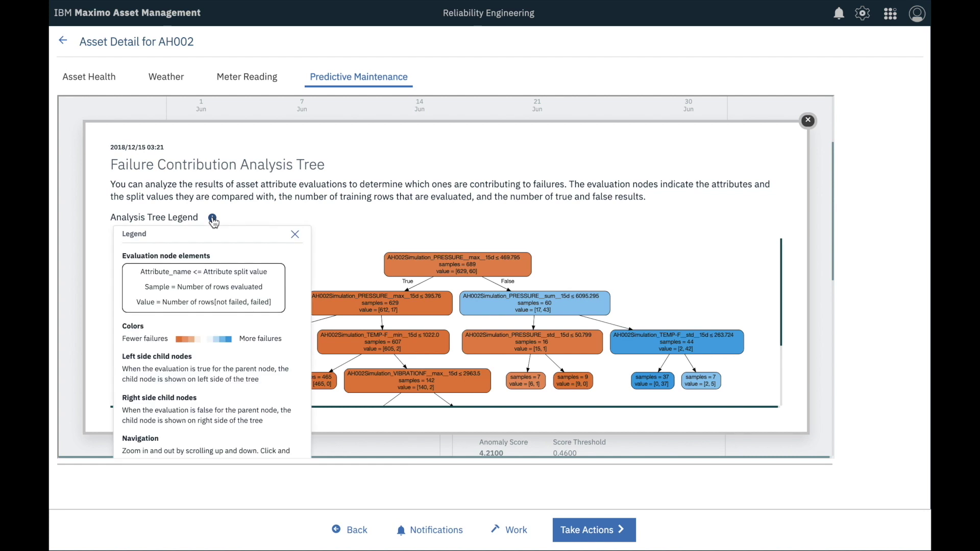
{"action": "left_click", "coordinate": [346, 232]}
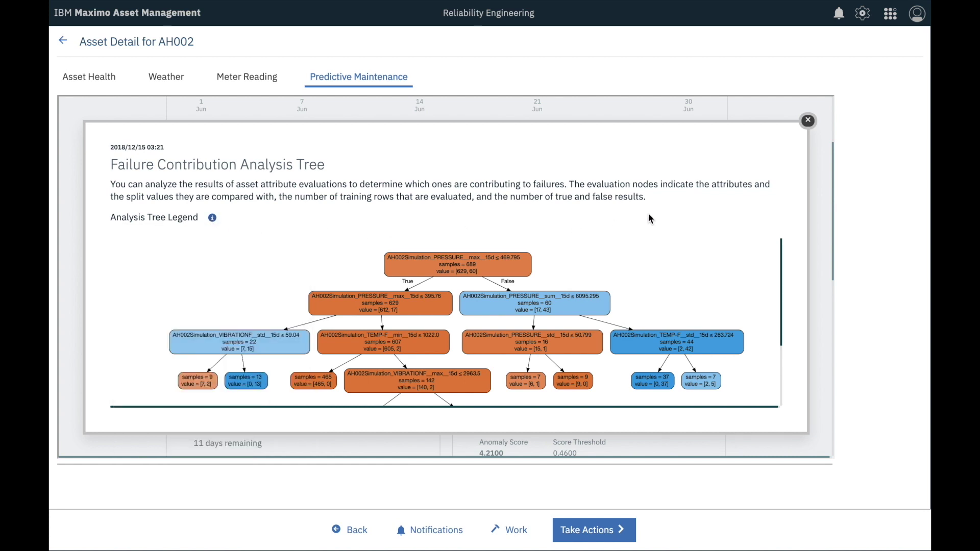
{"action": "left_click", "coordinate": [808, 121]}
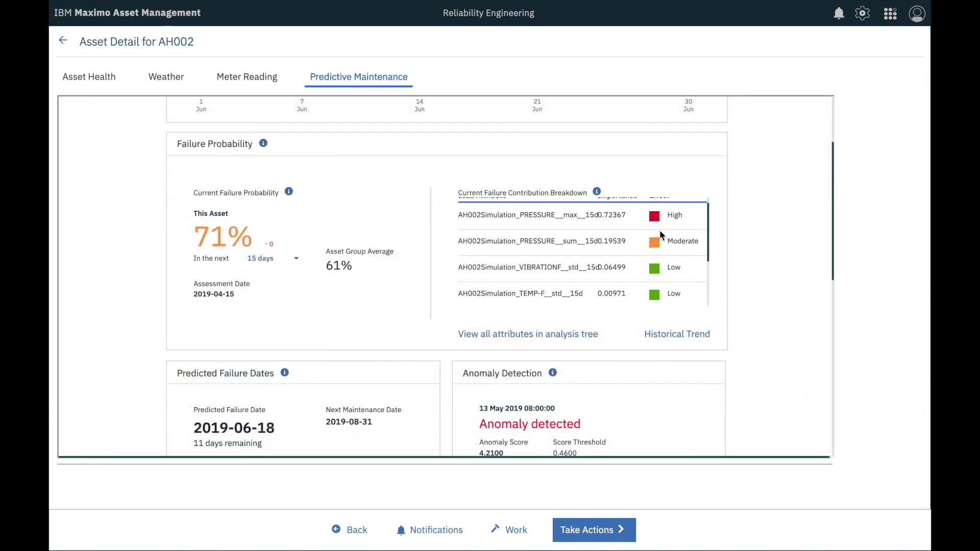
- Compare the predicted failure date with the next maintenance date, and look through AH002's June 2019 maintenance logs
{"action": "scroll", "coordinate": [755, 256], "scroll_direction": "down", "scroll_amount": 2}
{"action": "scroll", "coordinate": [755, 261], "scroll_direction": "down", "scroll_amount": 2}
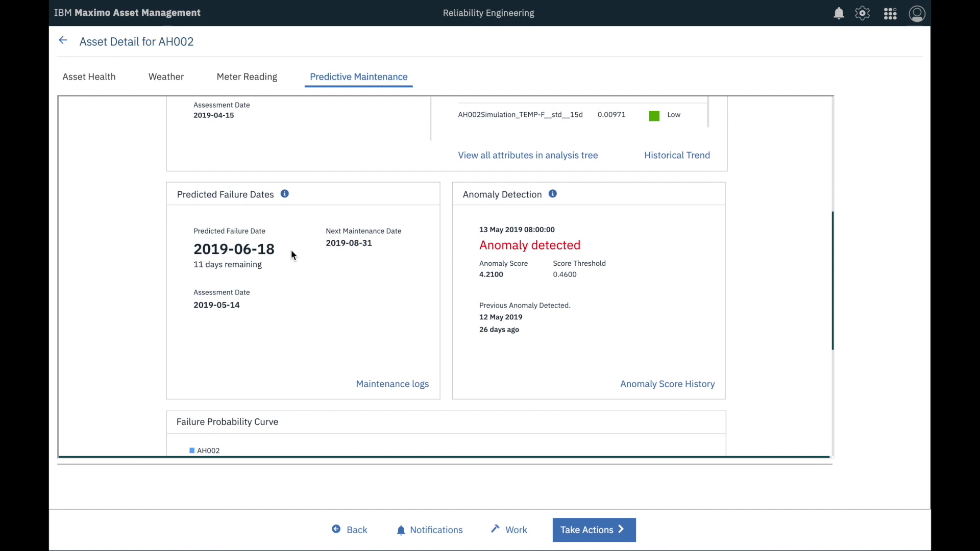
{"action": "left_click_drag", "start_coordinate": [189, 250], "coordinate": [291, 254]}
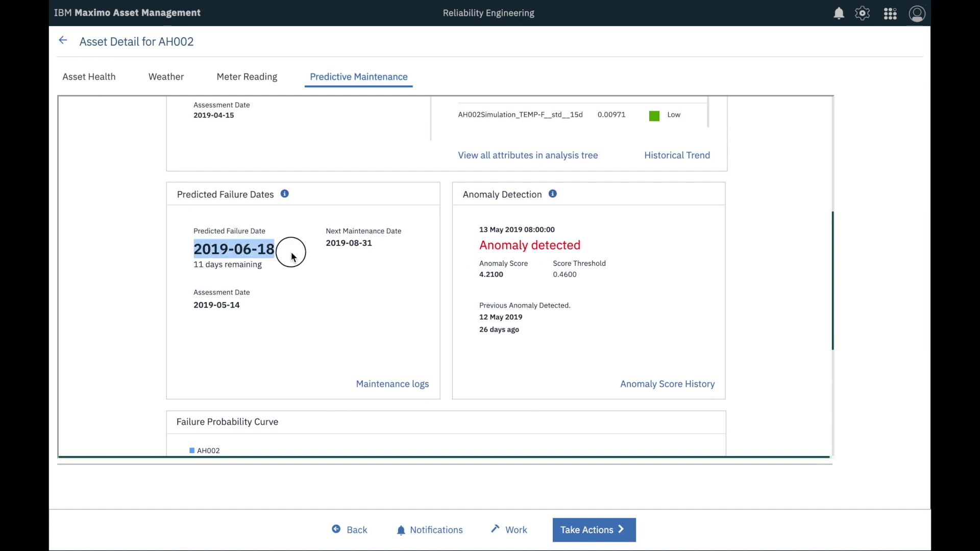
{"action": "left_click_drag", "start_coordinate": [325, 244], "coordinate": [376, 246]}
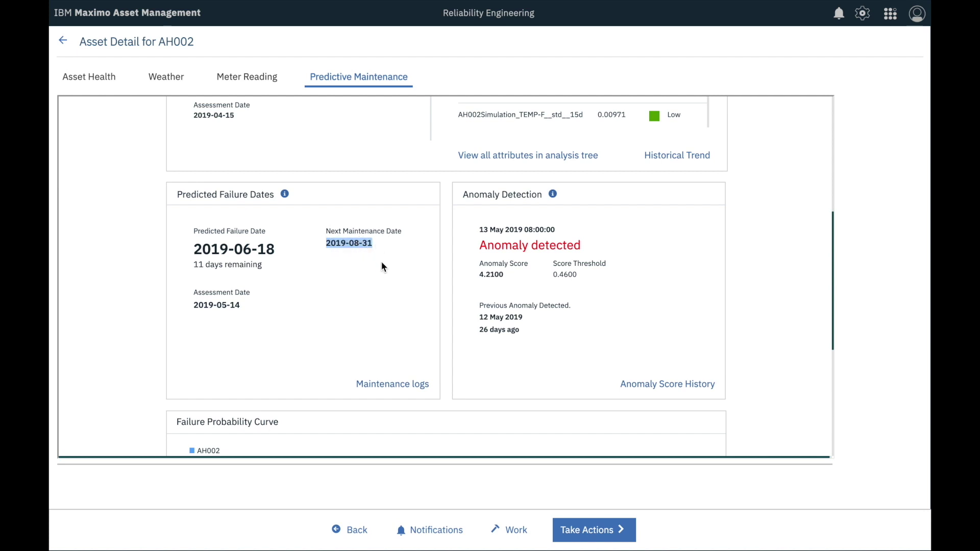
{"action": "left_click", "coordinate": [396, 386]}
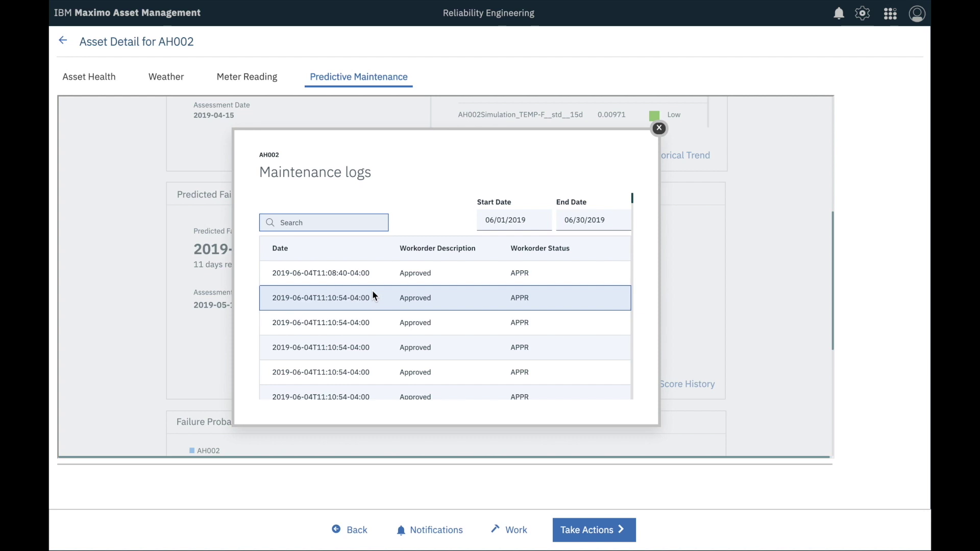
{"action": "scroll", "coordinate": [372, 294], "scroll_direction": "down", "scroll_amount": 3}
{"action": "scroll", "coordinate": [372, 293], "scroll_direction": "up", "scroll_amount": 3}
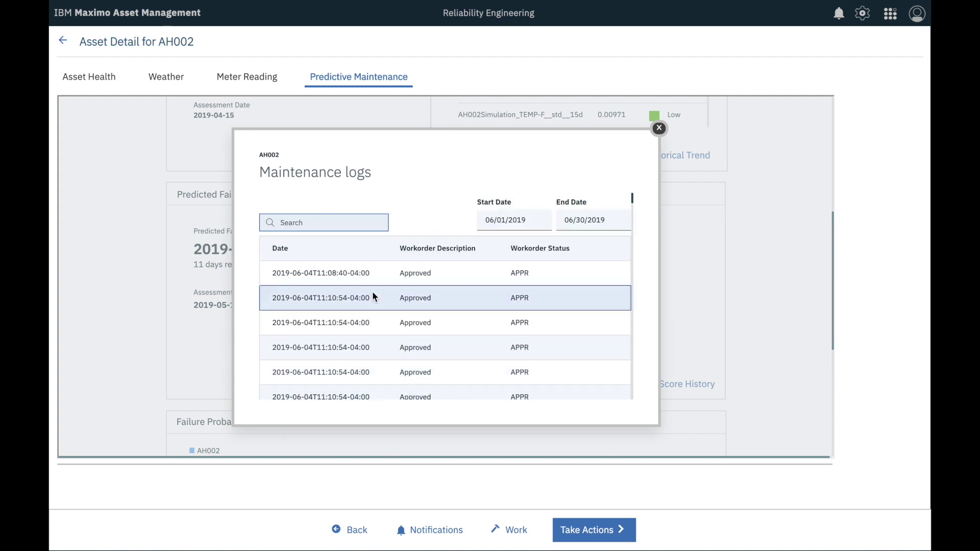
{"action": "left_click", "coordinate": [658, 129]}
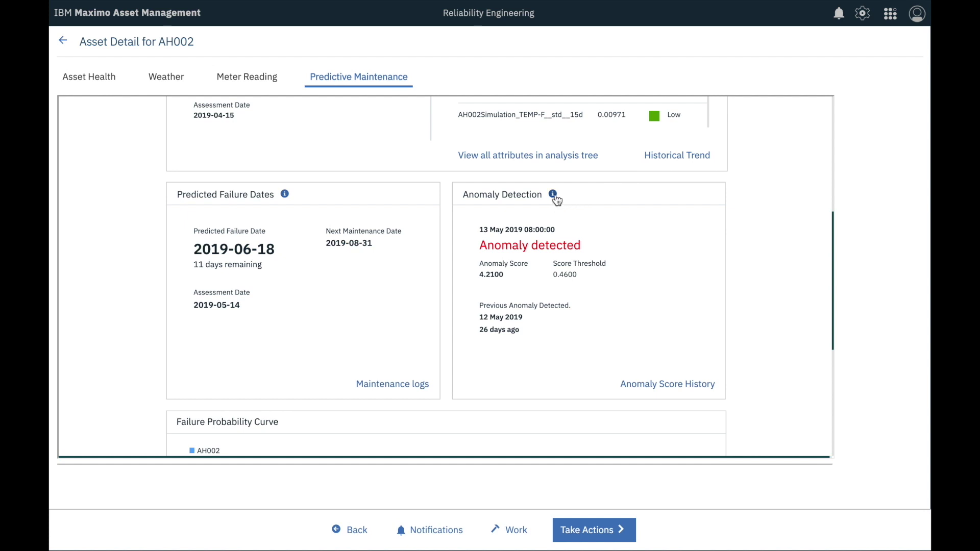
- Read the description of Anomaly Detection and examine AH002's Failure Probability Curve with its summary
{"action": "mouse_move", "coordinate": [556, 199]}
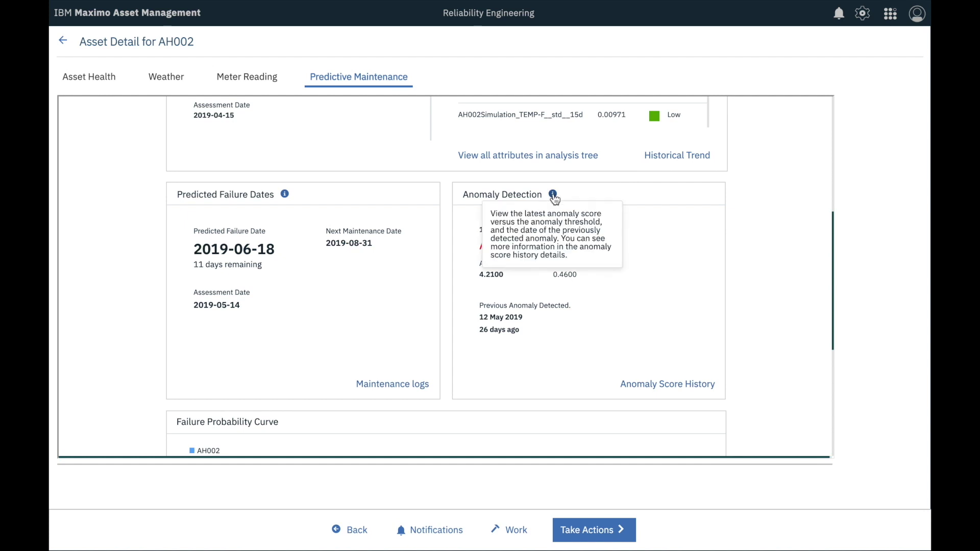
{"action": "scroll", "coordinate": [598, 289], "scroll_direction": "down", "scroll_amount": 1}
{"action": "scroll", "coordinate": [598, 290], "scroll_direction": "down", "scroll_amount": 3}
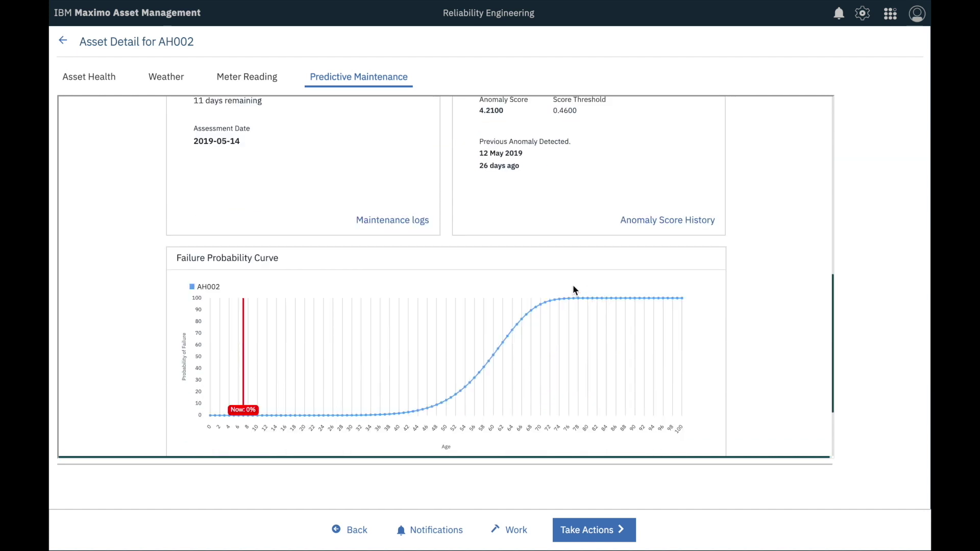
{"action": "scroll", "coordinate": [199, 291], "scroll_direction": "down", "scroll_amount": 2}
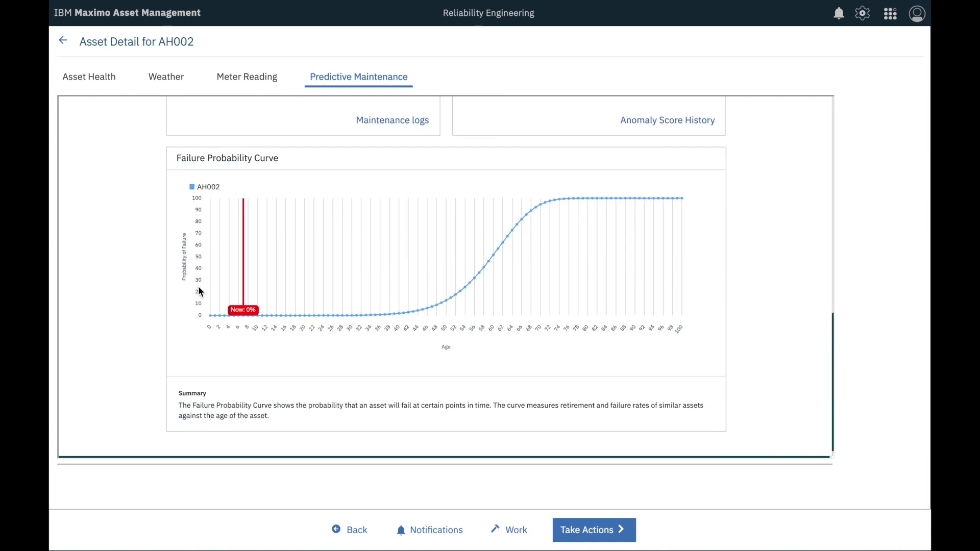
{"action": "scroll", "coordinate": [198, 290], "scroll_direction": "up", "scroll_amount": 1}
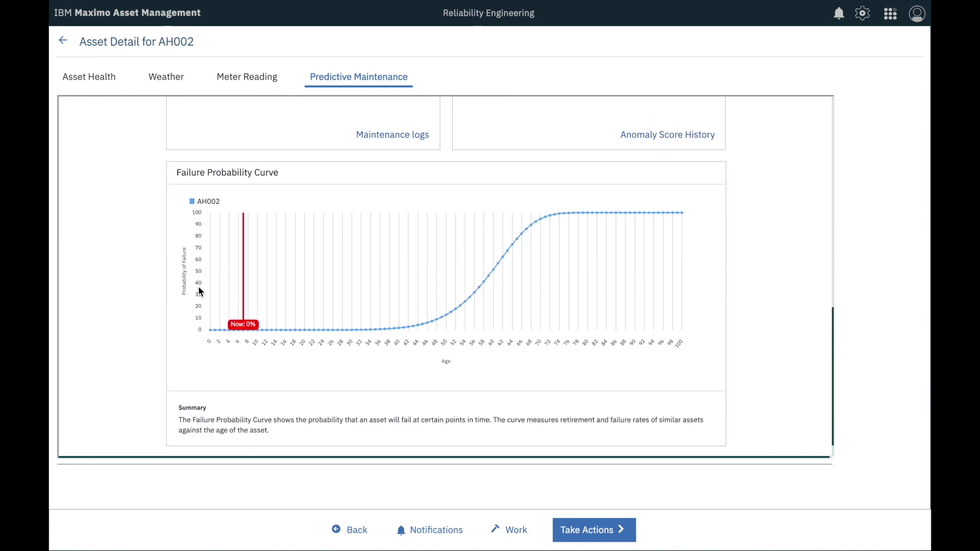
{"action": "scroll", "coordinate": [200, 291], "scroll_direction": "up", "scroll_amount": 1}
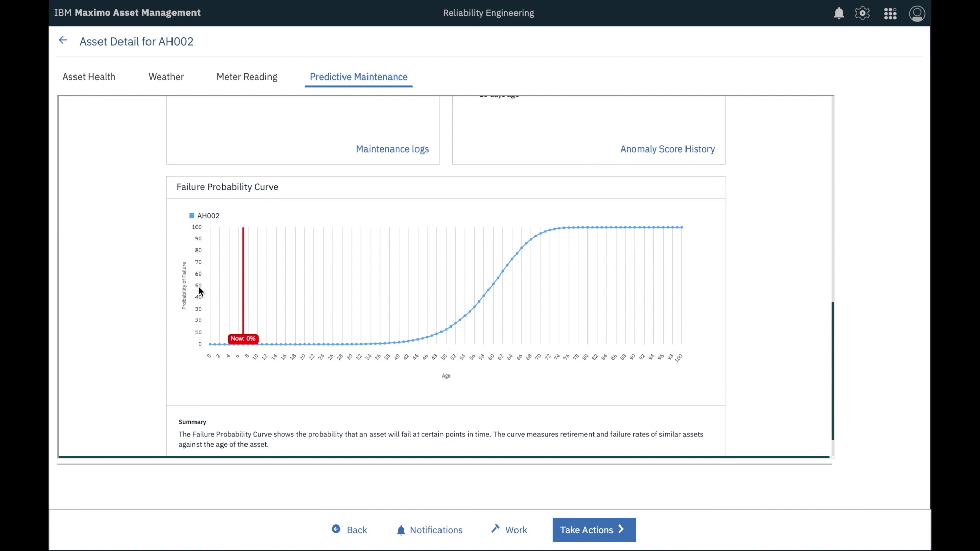
- Return from the predictive maintenance details to AH002's asset health view
{"action": "scroll", "coordinate": [199, 291], "scroll_direction": "up", "scroll_amount": 10}
{"action": "scroll", "coordinate": [198, 288], "scroll_direction": "up", "scroll_amount": 9}
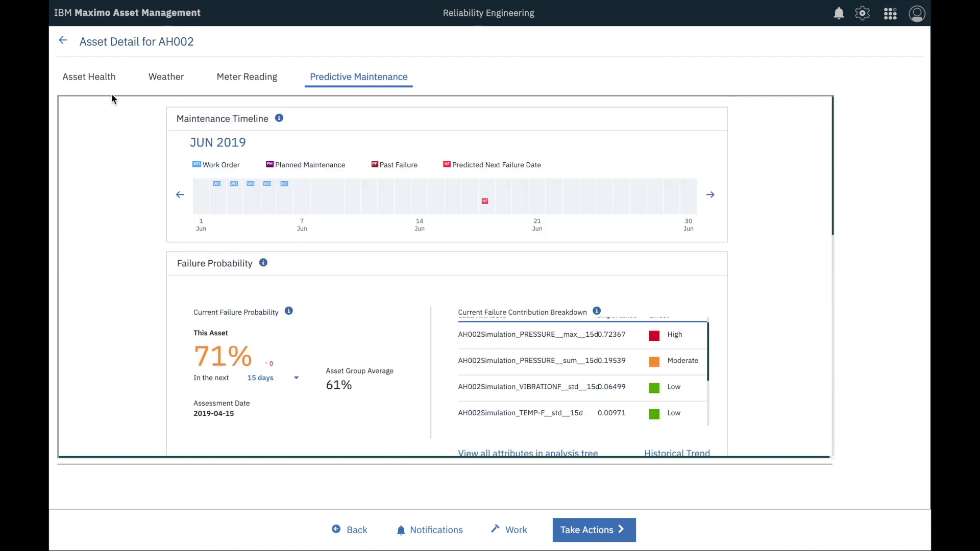
{"action": "left_click", "coordinate": [98, 76]}
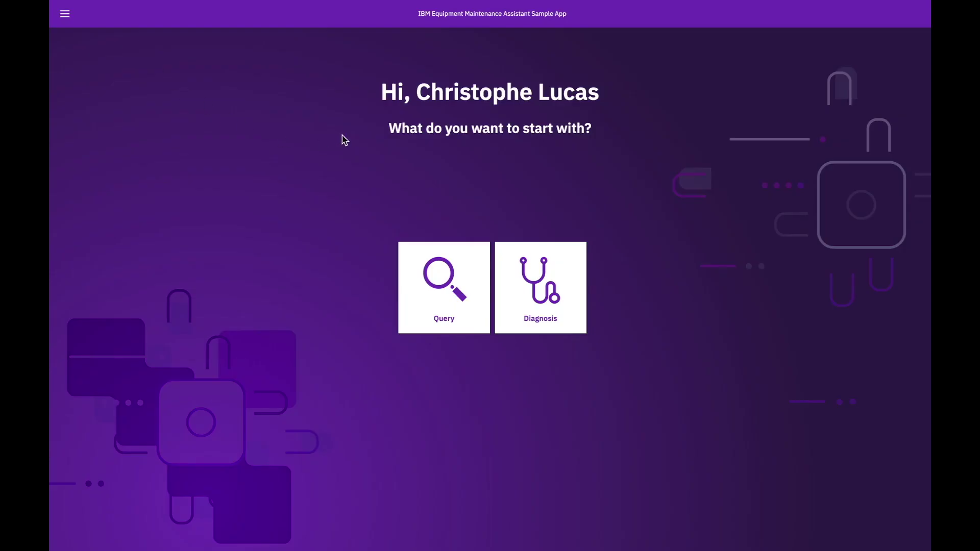
- Switch to the IBM Equipment Maintenance Assistant Sample App and open the AH00* Pump Diagnosis Tool for a new diagnosis
{"action": "left_click_drag", "start_coordinate": [390, 121], "coordinate": [597, 135]}
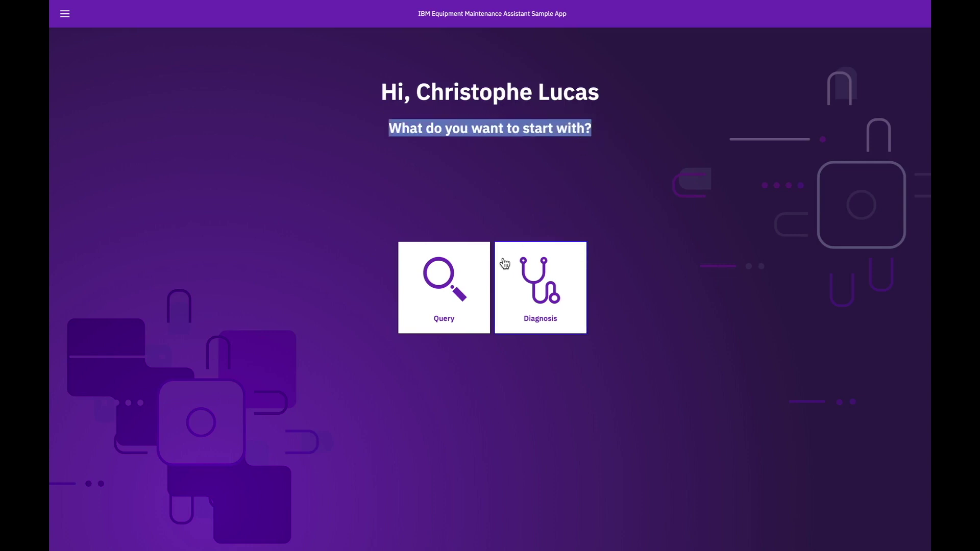
{"action": "left_click", "coordinate": [545, 294]}
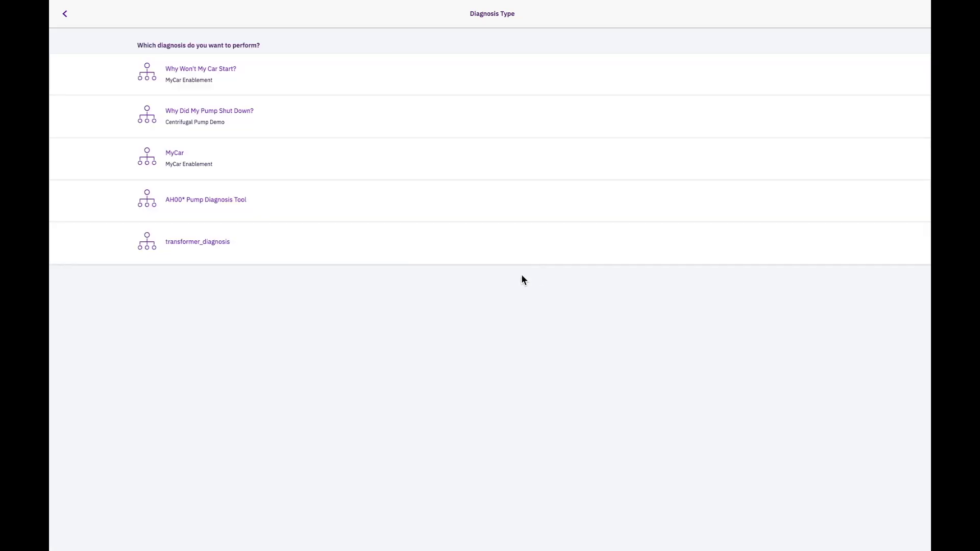
{"action": "left_click", "coordinate": [241, 202]}
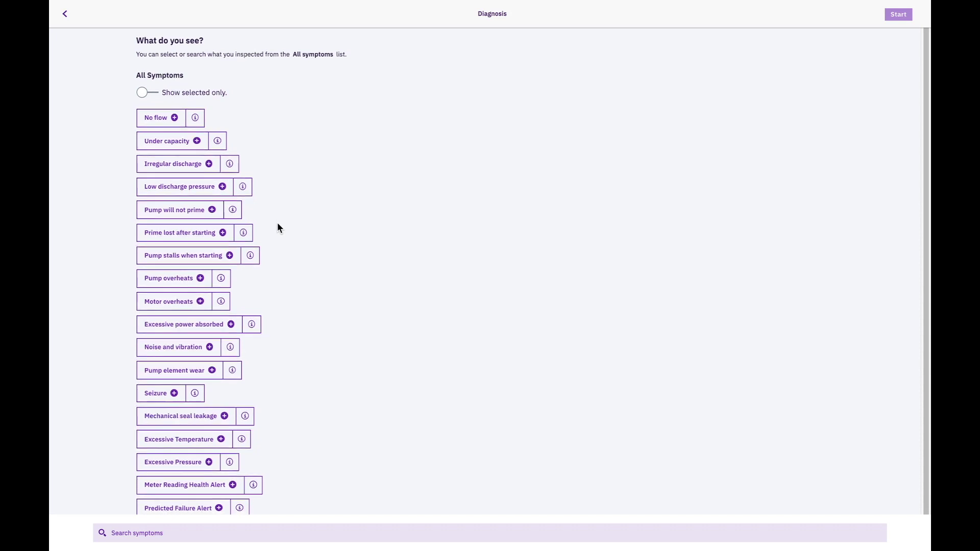
- Select the symptoms Excessive Temperature and Motor overheats and start the diagnosis
{"action": "scroll", "coordinate": [278, 224], "scroll_direction": "down", "scroll_amount": 1}
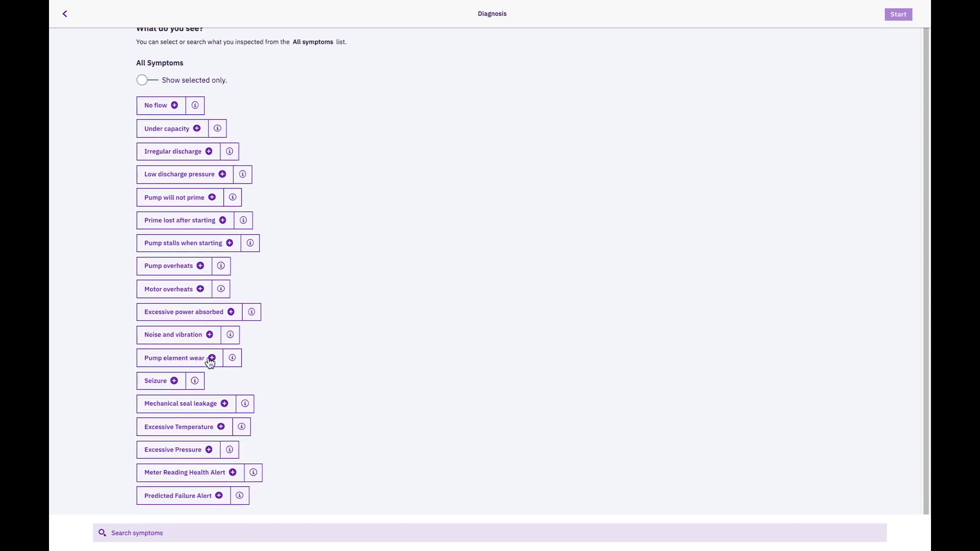
{"action": "left_click", "coordinate": [183, 429]}
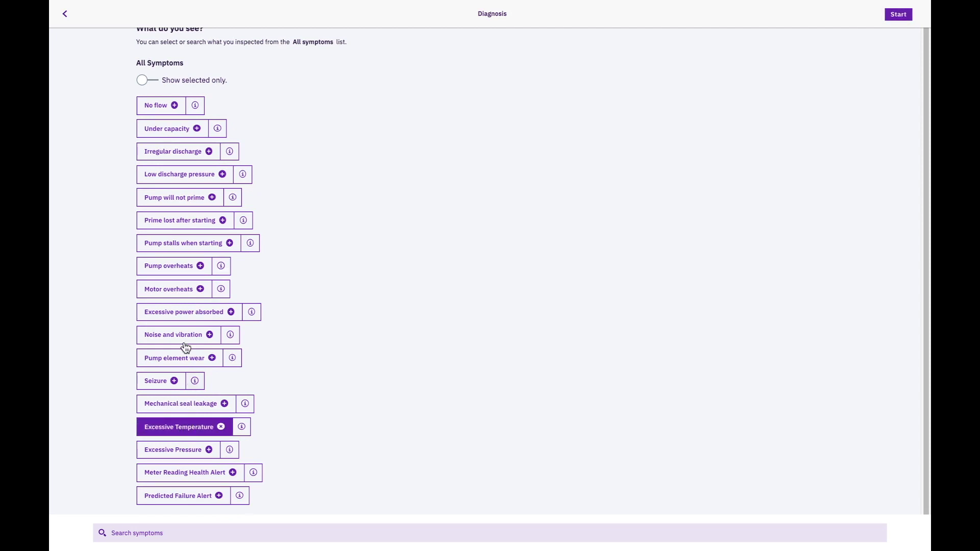
{"action": "left_click", "coordinate": [172, 290]}
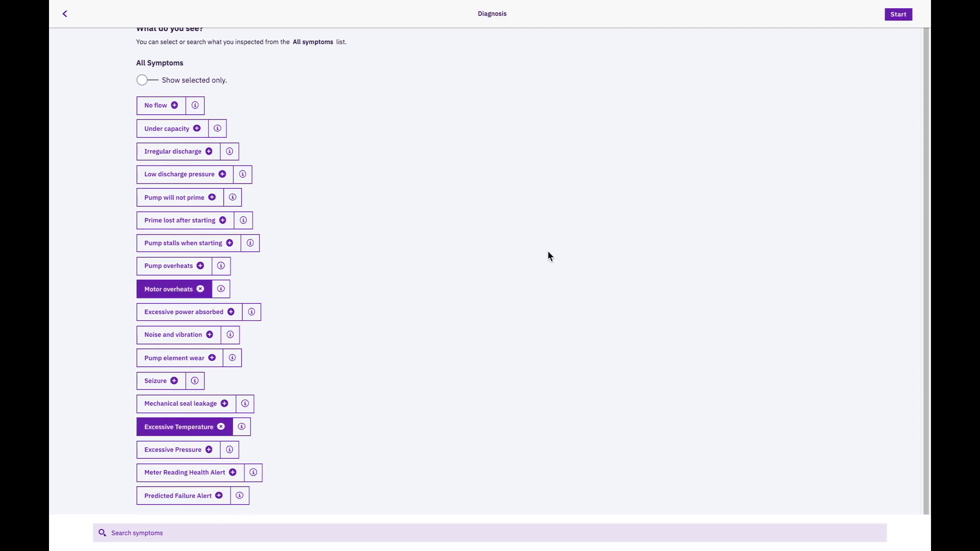
{"action": "left_click", "coordinate": [898, 16]}
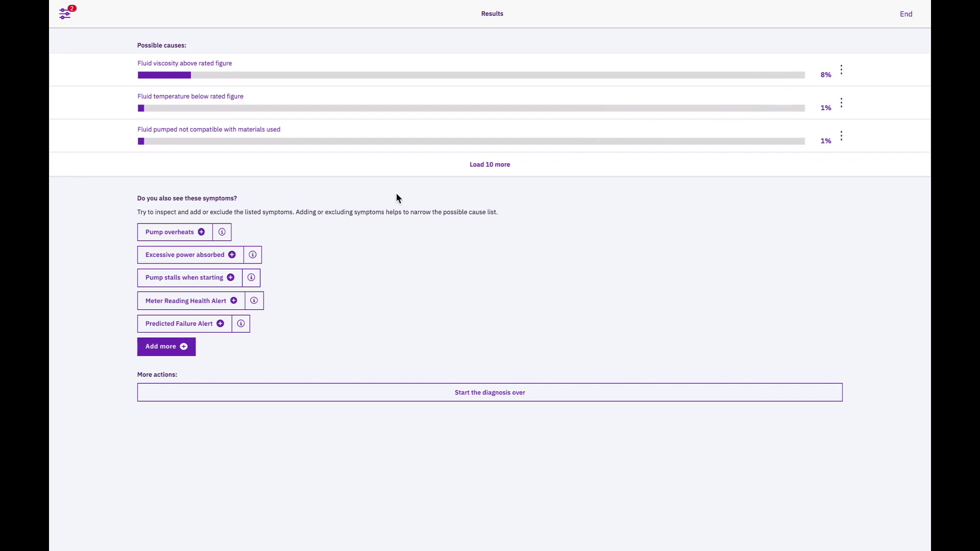
- Add Excessive Pressure as a further symptom to refine the possible causes of the pump problem
{"action": "left_click", "coordinate": [162, 351]}
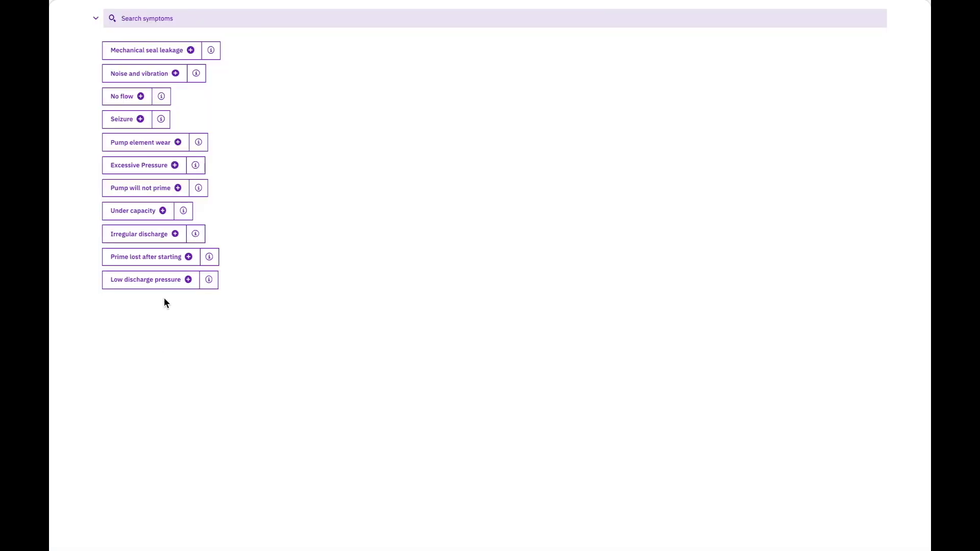
{"action": "left_click", "coordinate": [149, 166]}
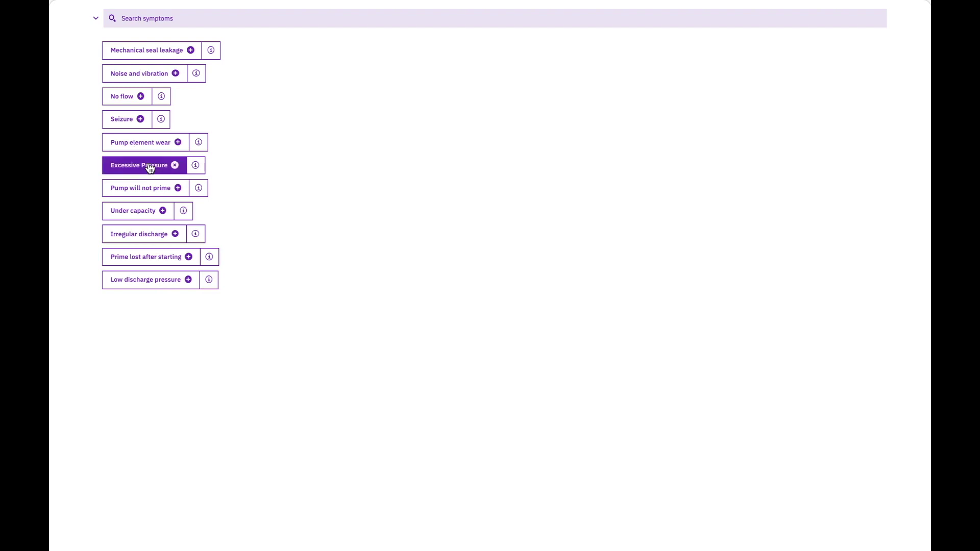
{"action": "left_click", "coordinate": [94, 21]}
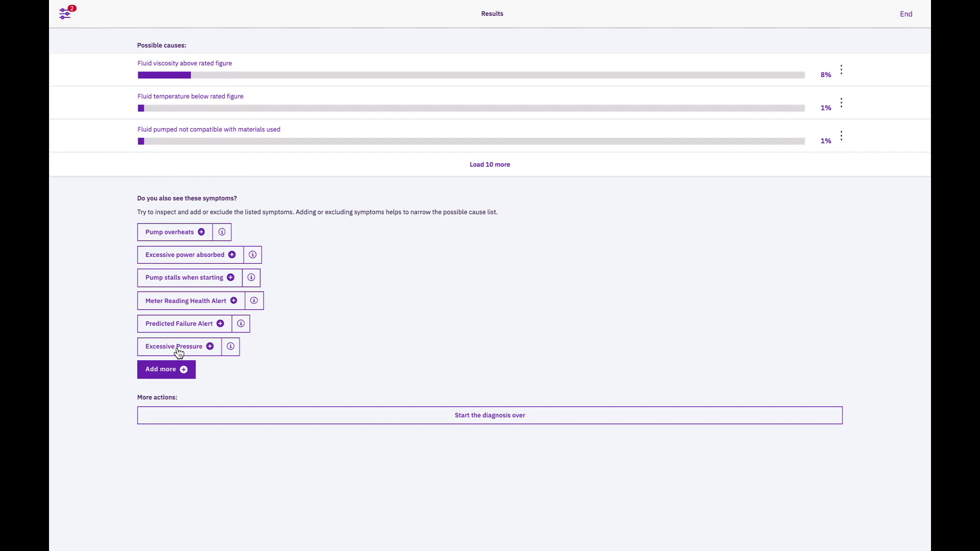
{"action": "left_click", "coordinate": [181, 351]}
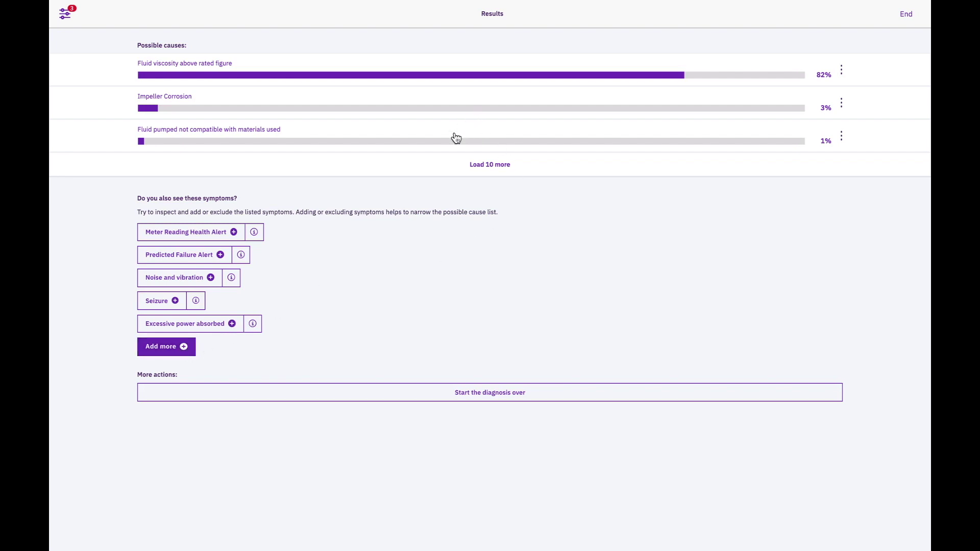
- Add the Meter Reading Health Alert symptom, and review the repair instructions and evidence for the Impeller Corrosion cause
{"action": "left_click", "coordinate": [201, 234]}
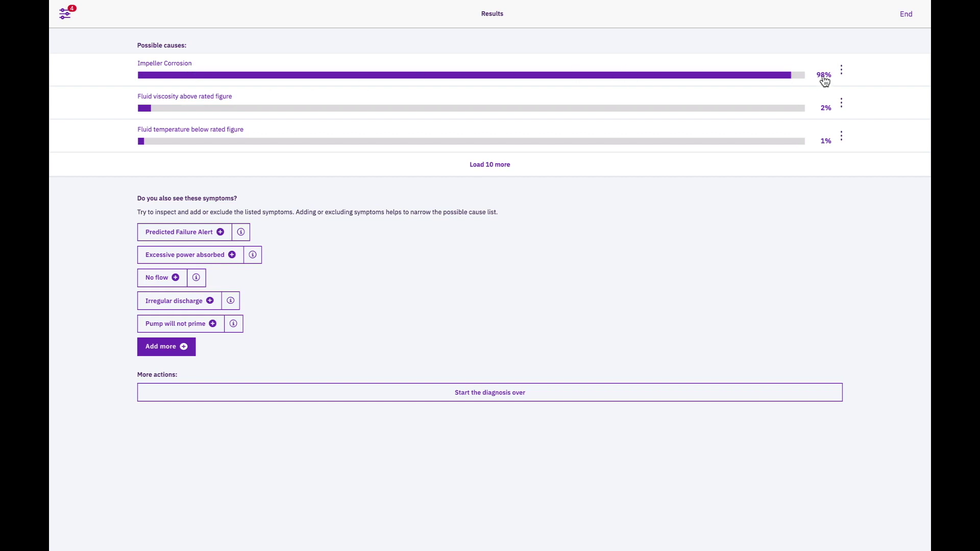
{"action": "left_click", "coordinate": [663, 70]}
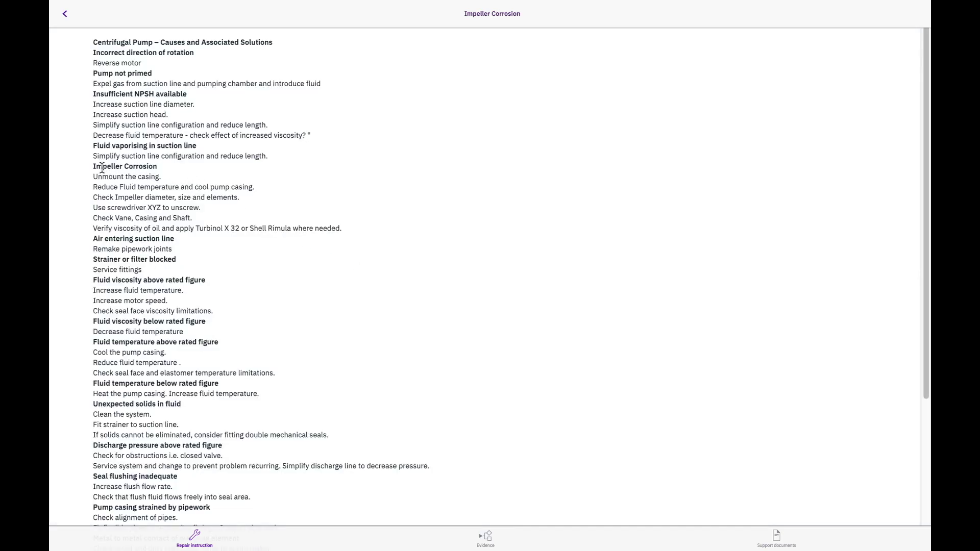
{"action": "left_click_drag", "start_coordinate": [94, 168], "coordinate": [215, 213]}
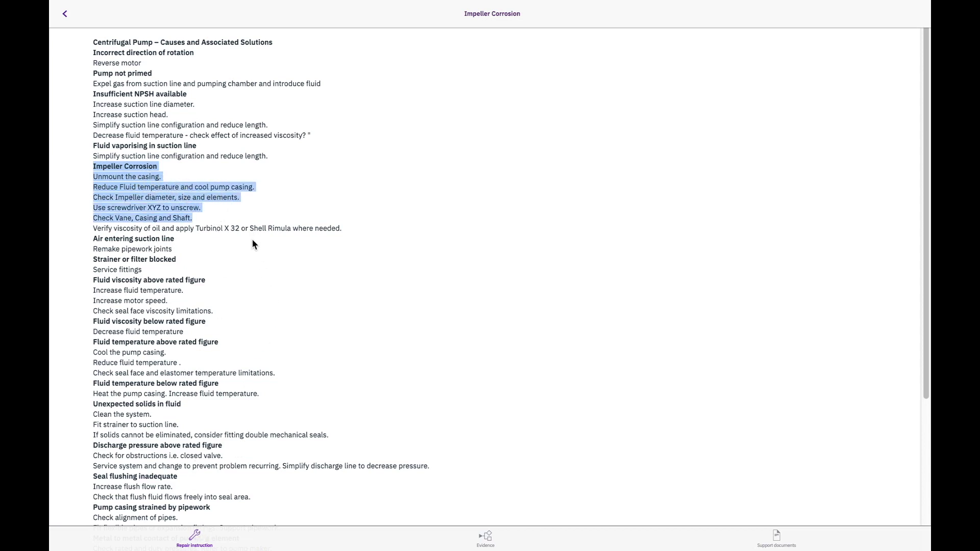
{"action": "left_click", "coordinate": [487, 537]}
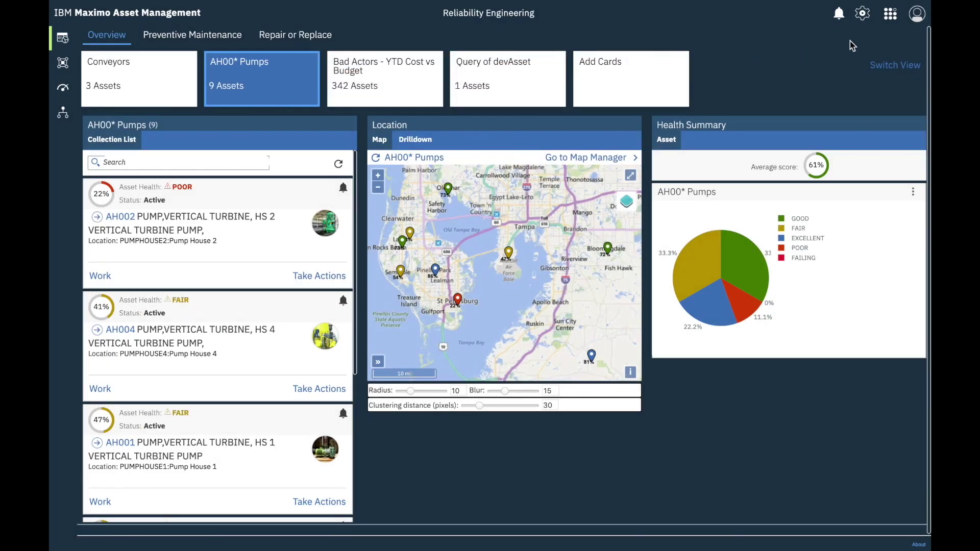
- Switch to the Work Execution work center in Maximo Asset Management and search the work orders for "Pump AH002 Impeller"
{"action": "left_click", "coordinate": [890, 14]}
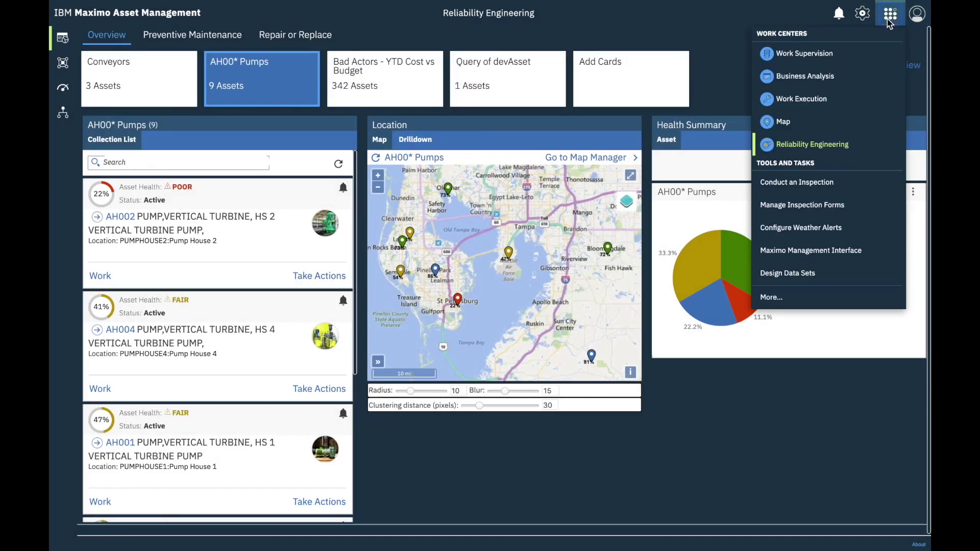
{"action": "left_click", "coordinate": [809, 102]}
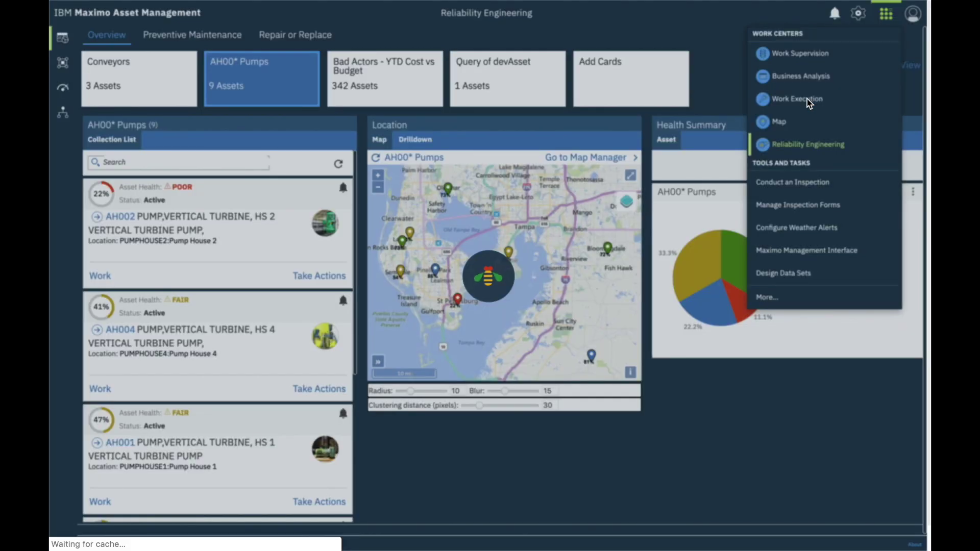
{"action": "type", "text": "Pump"}
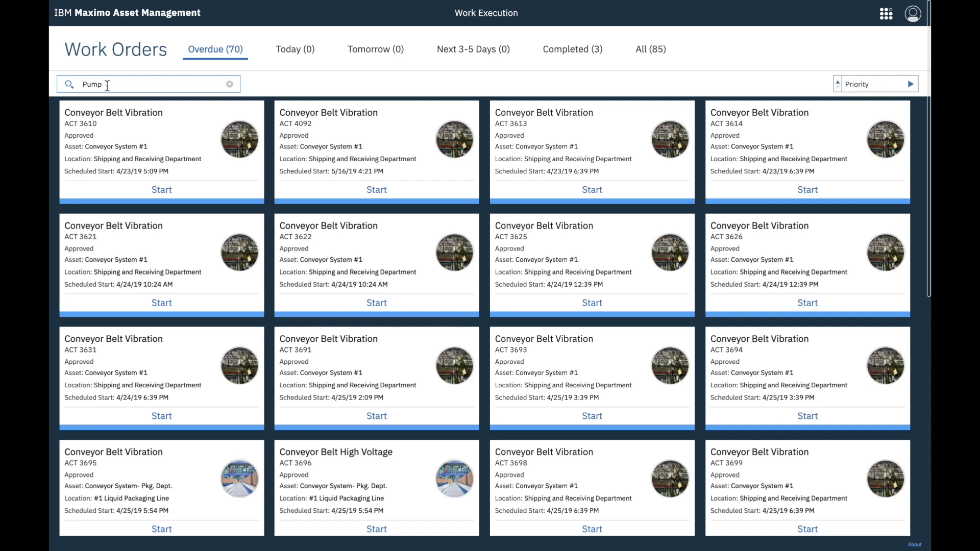
{"action": "type", "text": " AH002 Impeller"}
{"action": "key", "text": "Return"}
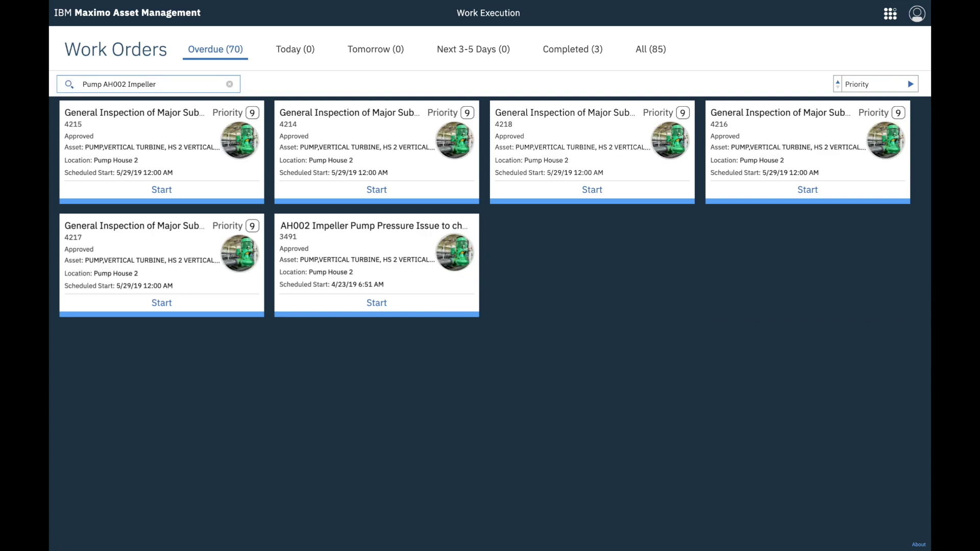
- Open the "AH002 Impeller Pump Pressure Issue to check." work order and seek advice from the related WorkOrders results
{"action": "left_click", "coordinate": [348, 244]}
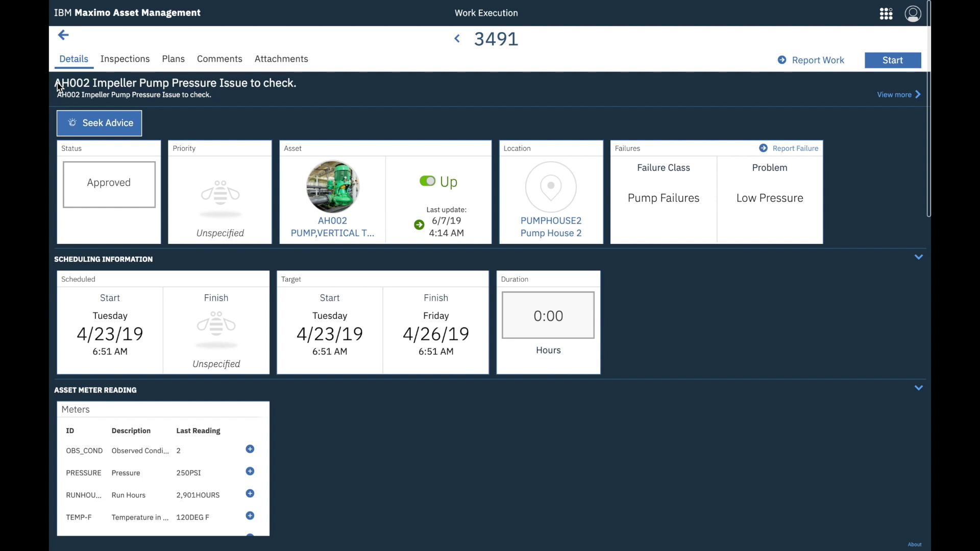
{"action": "left_click", "coordinate": [100, 126]}
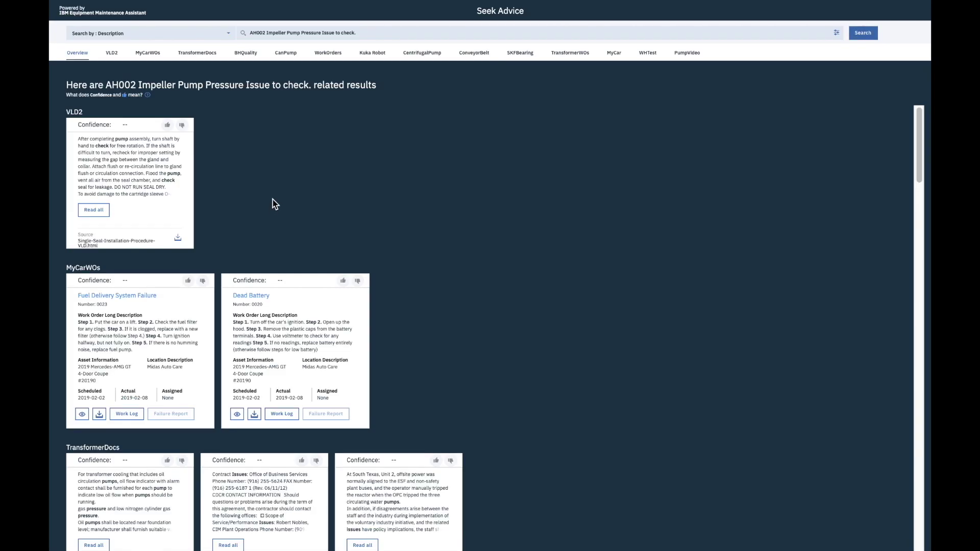
{"action": "left_click", "coordinate": [329, 54]}
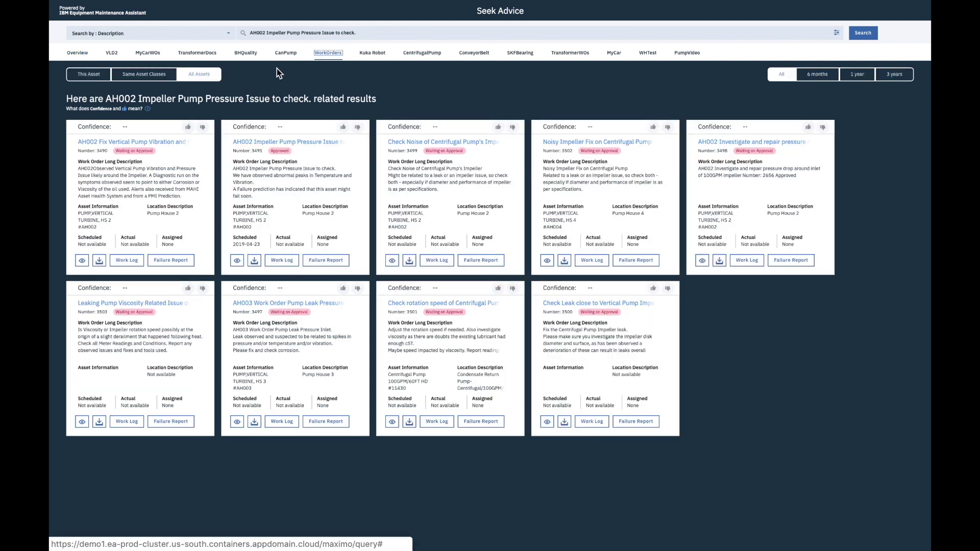
{"action": "left_click", "coordinate": [148, 76]}
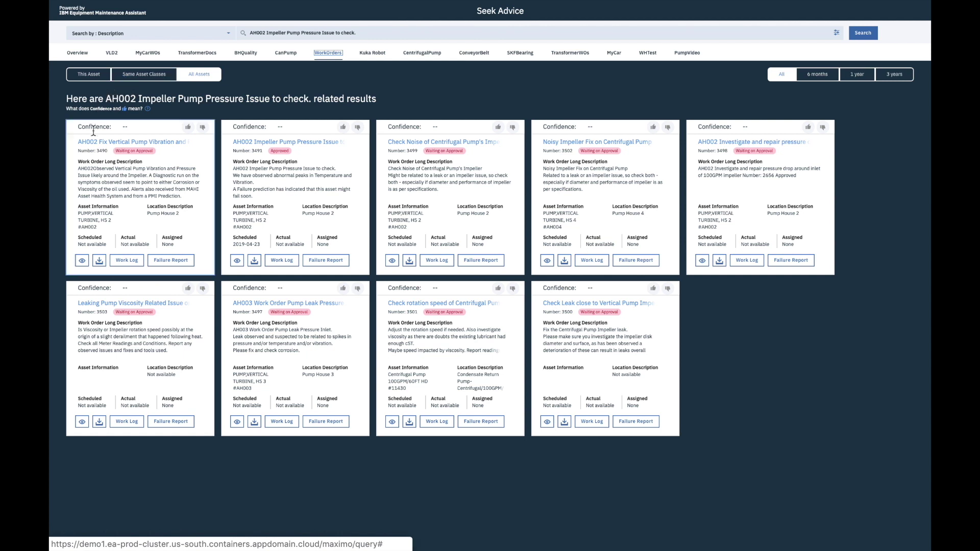
- Read the description and work log details of the AH002 Fix Vertical Pump Vibration and Pressure Issue work order
{"action": "left_click_drag", "start_coordinate": [78, 169], "coordinate": [199, 208]}
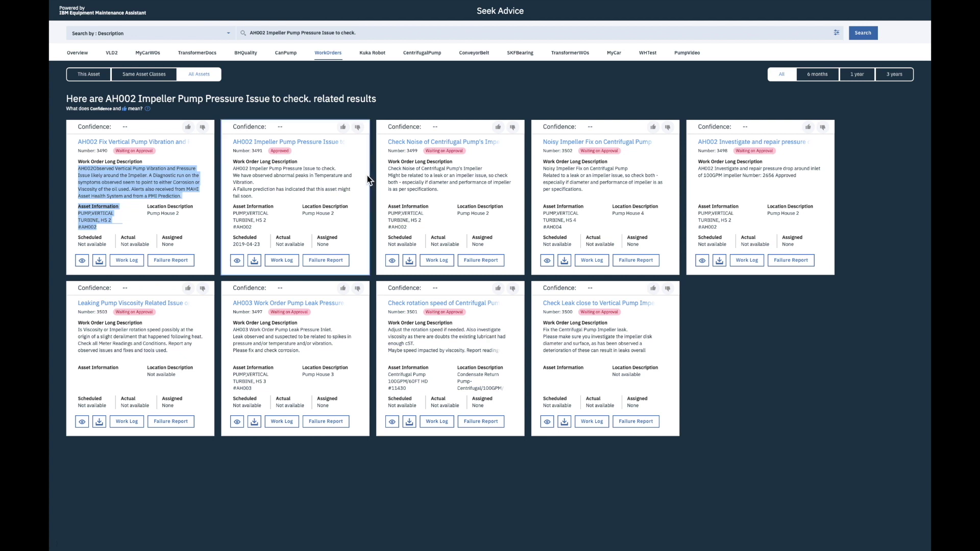
{"action": "left_click", "coordinate": [130, 260]}
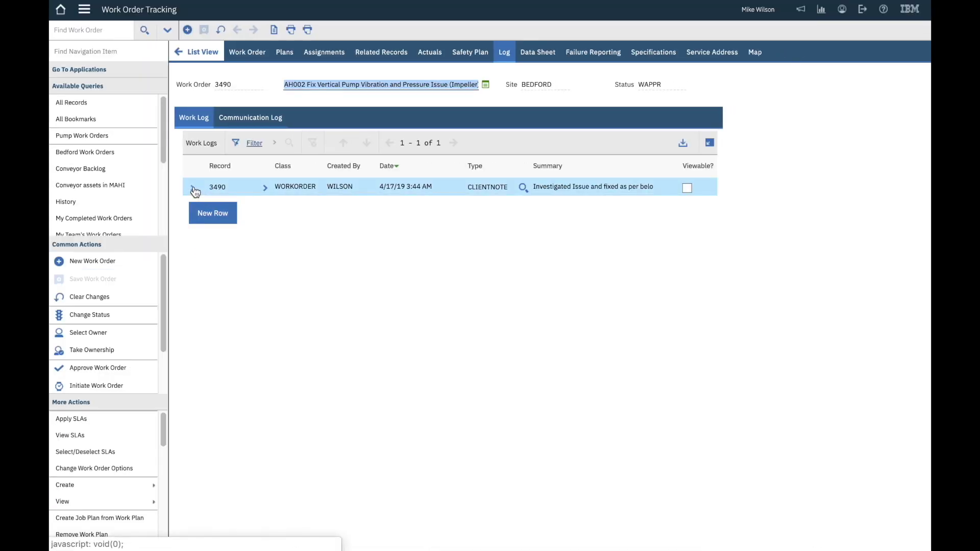
{"action": "left_click", "coordinate": [193, 189]}
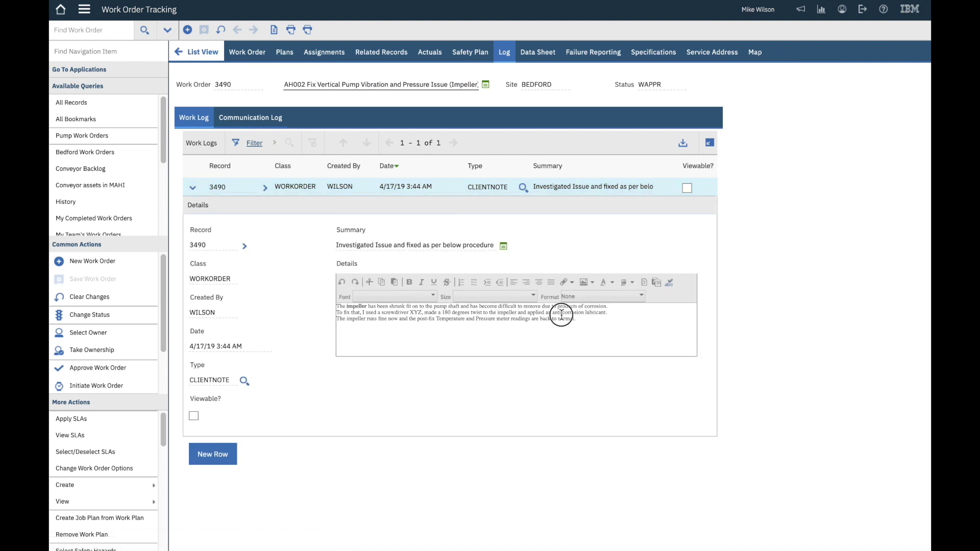
{"action": "left_click_drag", "start_coordinate": [575, 318], "coordinate": [371, 299]}
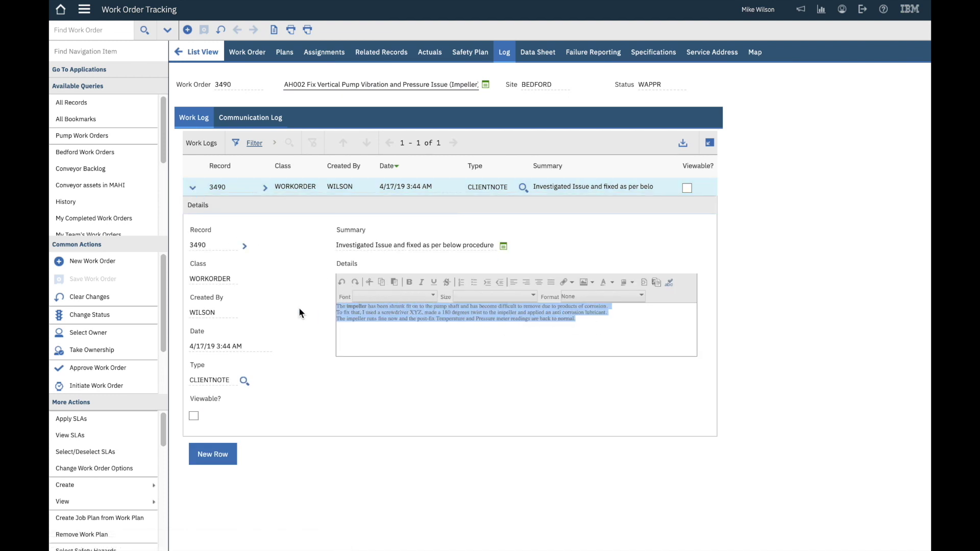
- Review the Check Noise of Centrifugal Pump's Impeller work order in Seek Advice, and rate it and the AH002 Fix Vertical Pump Vibration result as helpful
{"action": "mouse_move", "coordinate": [157, 9]}
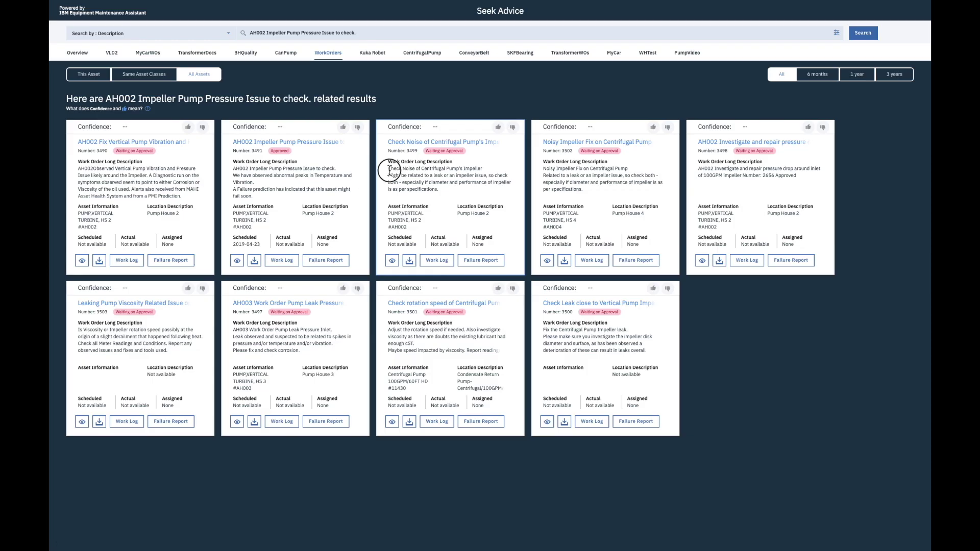
{"action": "left_click_drag", "start_coordinate": [384, 167], "coordinate": [469, 186]}
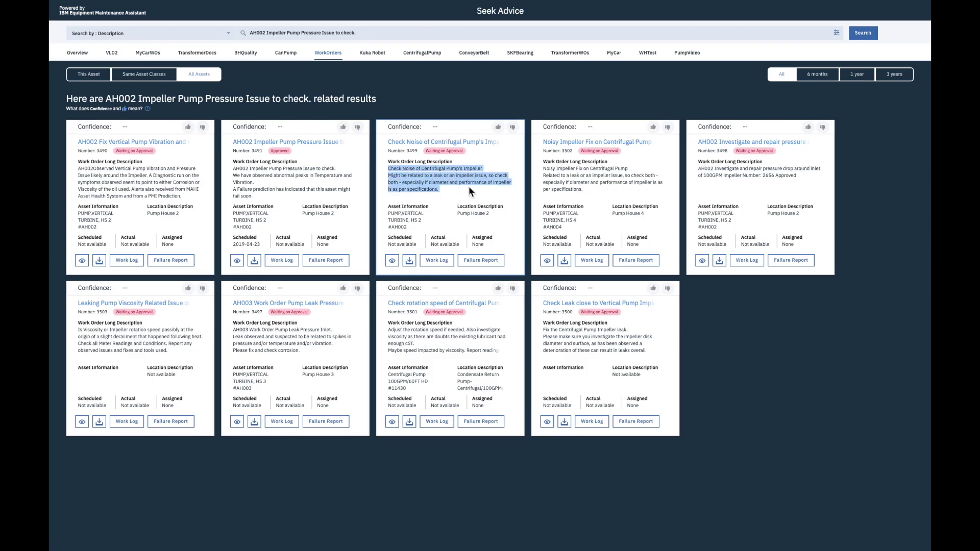
{"action": "left_click", "coordinate": [480, 261]}
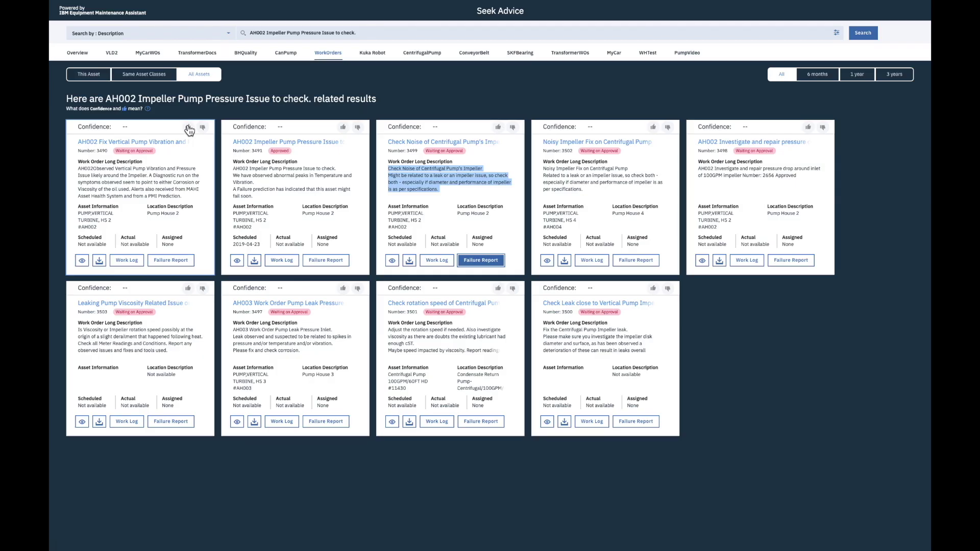
{"action": "left_click", "coordinate": [187, 127]}
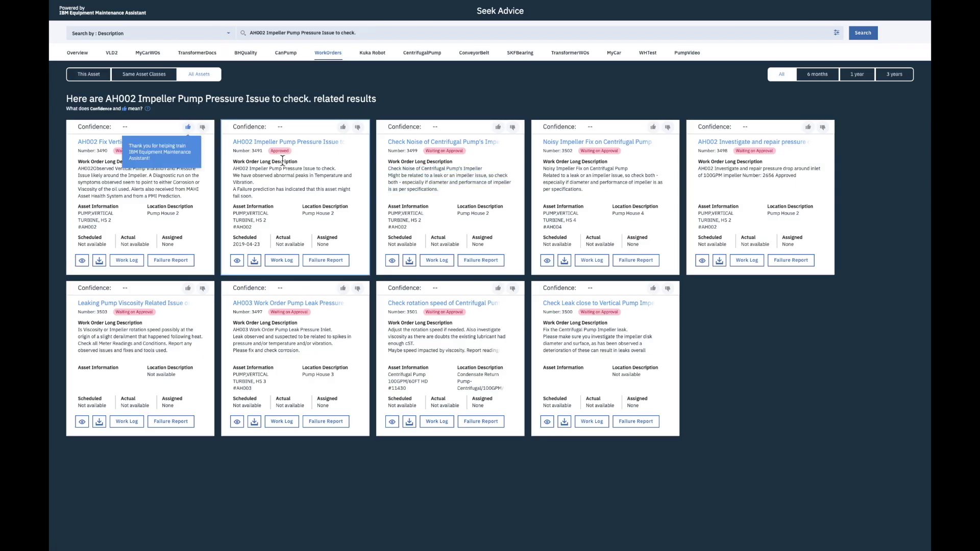
{"action": "left_click", "coordinate": [498, 128]}
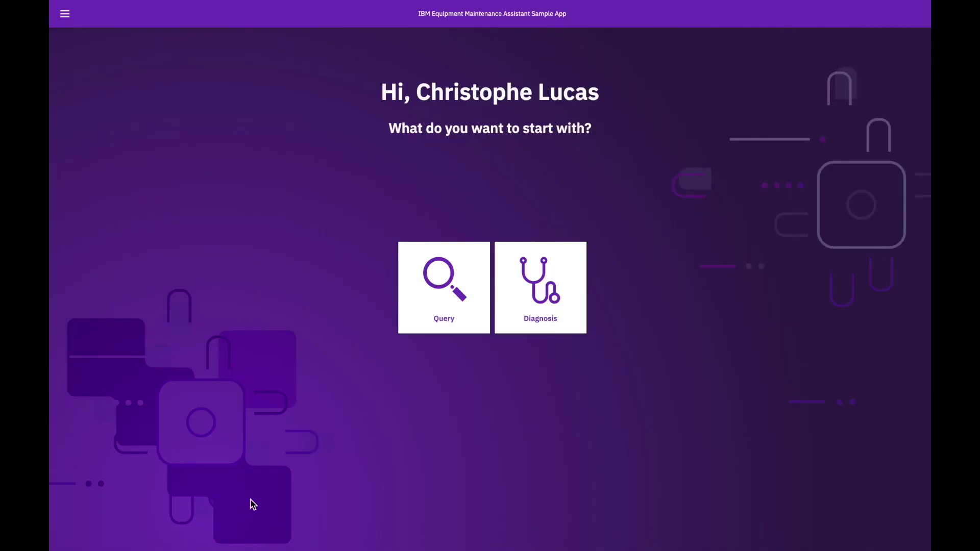
- Switch to the IBM Equipment Maintenance Assistant Sample App and query "Are gloves or glasses required to fix AH00 Pumps ?"
{"action": "left_click", "coordinate": [432, 320]}
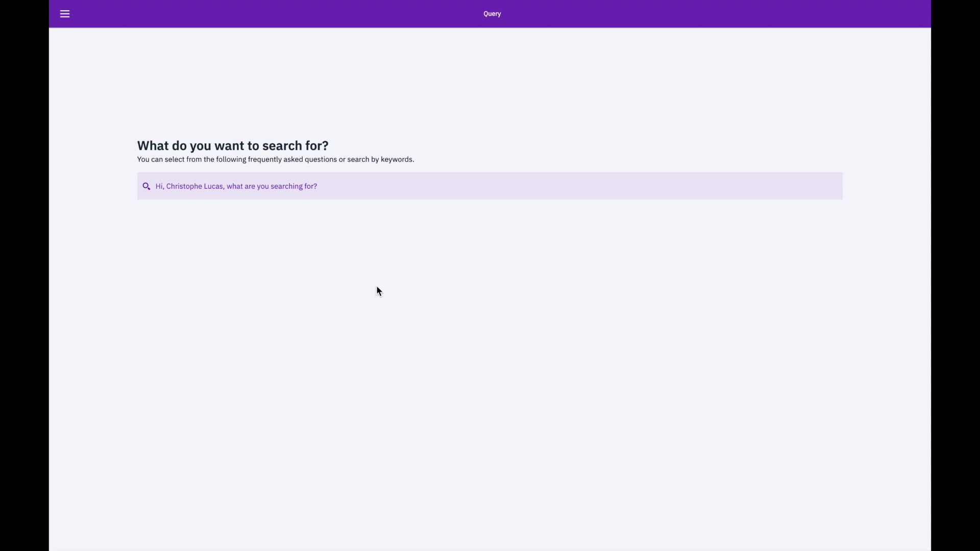
{"action": "left_click", "coordinate": [296, 181]}
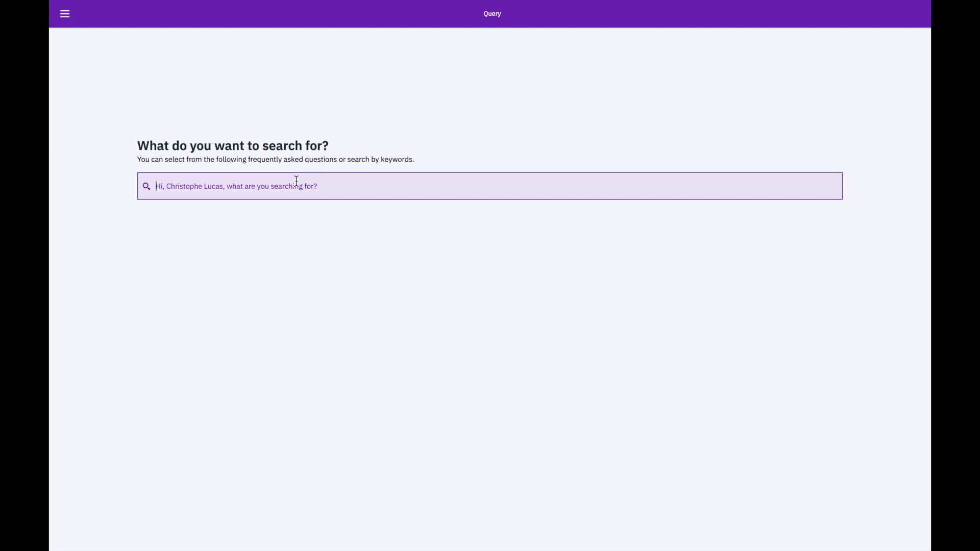
{"action": "type", "text": "Are gloves or glasses required to fix AH03 Pumps ?"}
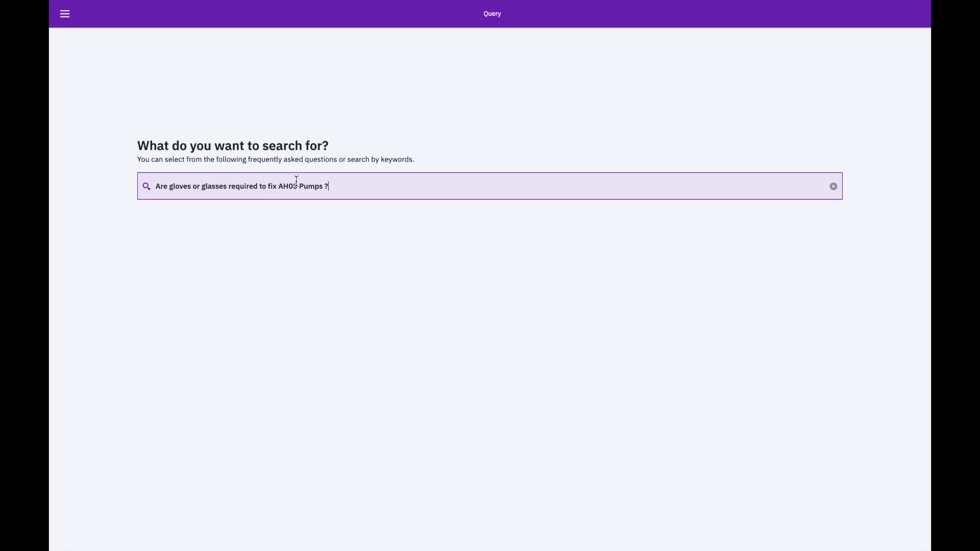
{"action": "key", "text": "Return"}
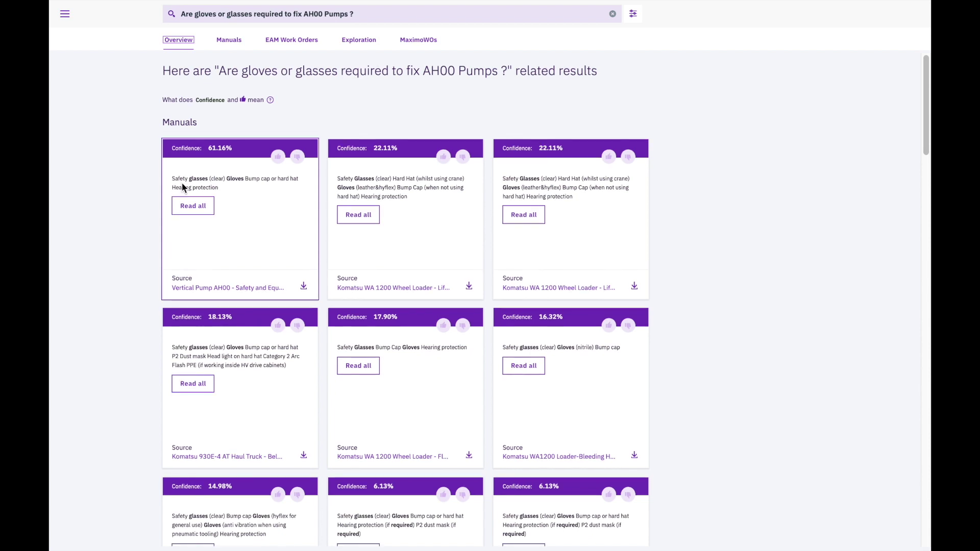
- Examine the manual results of the gloves and glasses query, comparing their confidence scores, safety equipment and sources
{"action": "scroll", "coordinate": [182, 185], "scroll_direction": "down", "scroll_amount": 1}
{"action": "scroll", "coordinate": [183, 188], "scroll_direction": "down", "scroll_amount": 1}
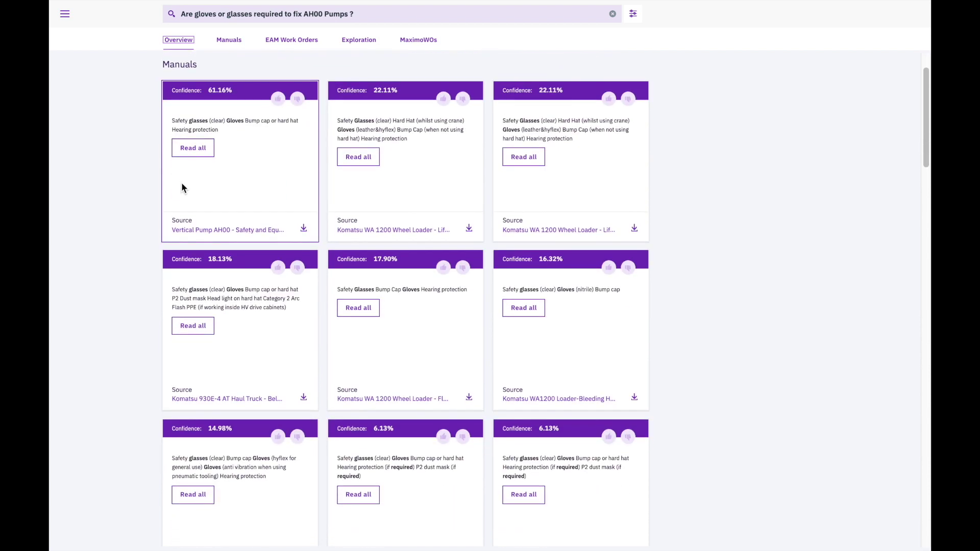
{"action": "scroll", "coordinate": [182, 188], "scroll_direction": "down", "scroll_amount": 2}
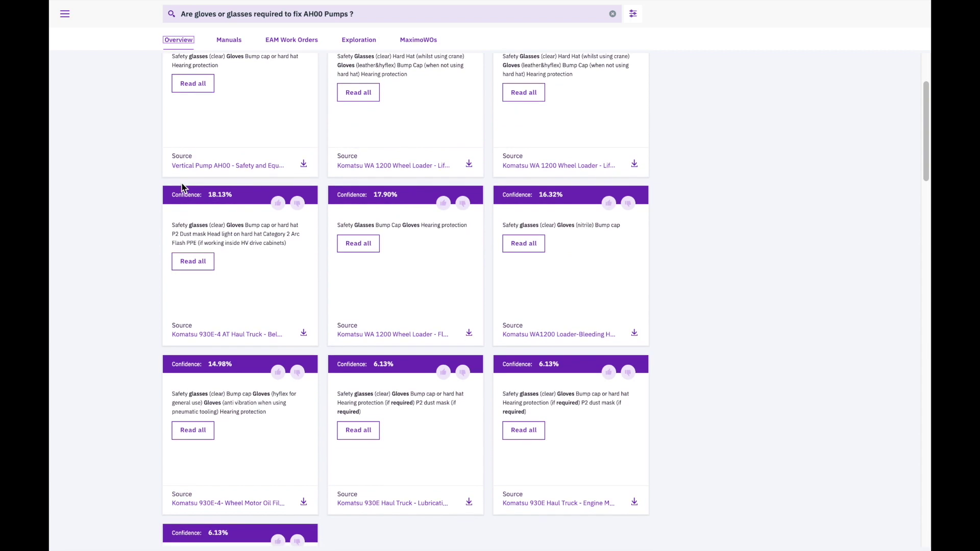
{"action": "scroll", "coordinate": [181, 187], "scroll_direction": "down", "scroll_amount": 3}
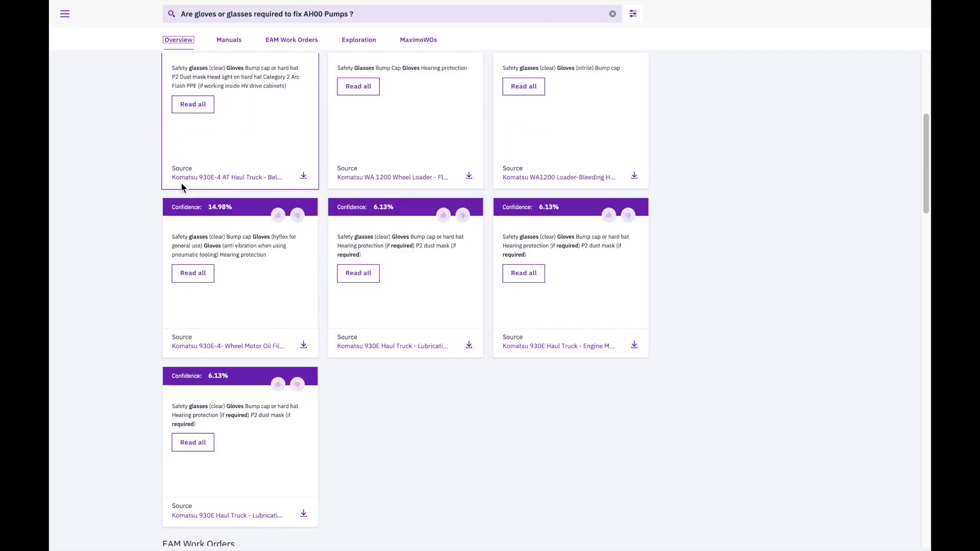
{"action": "scroll", "coordinate": [182, 187], "scroll_direction": "down", "scroll_amount": 1}
{"action": "scroll", "coordinate": [182, 188], "scroll_direction": "up", "scroll_amount": 2}
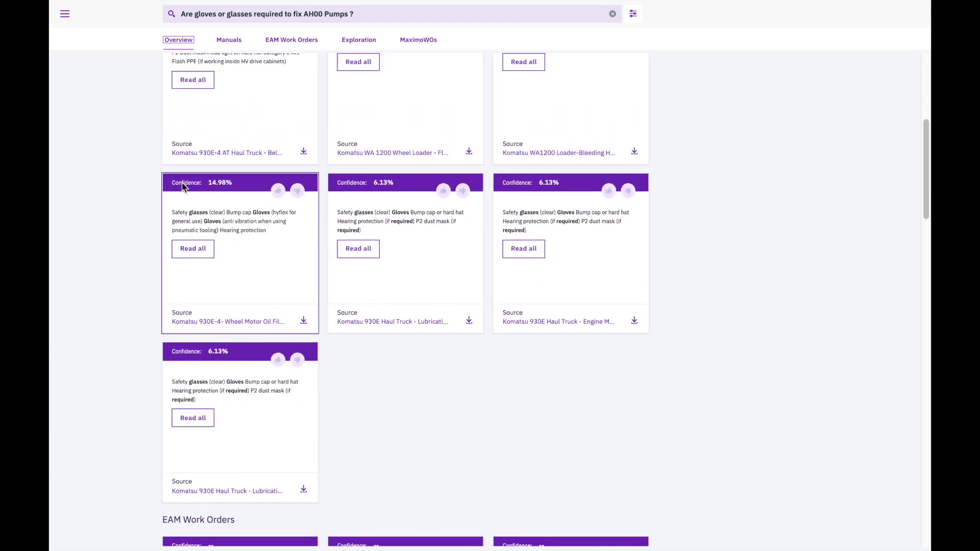
{"action": "scroll", "coordinate": [183, 188], "scroll_direction": "up", "scroll_amount": 4}
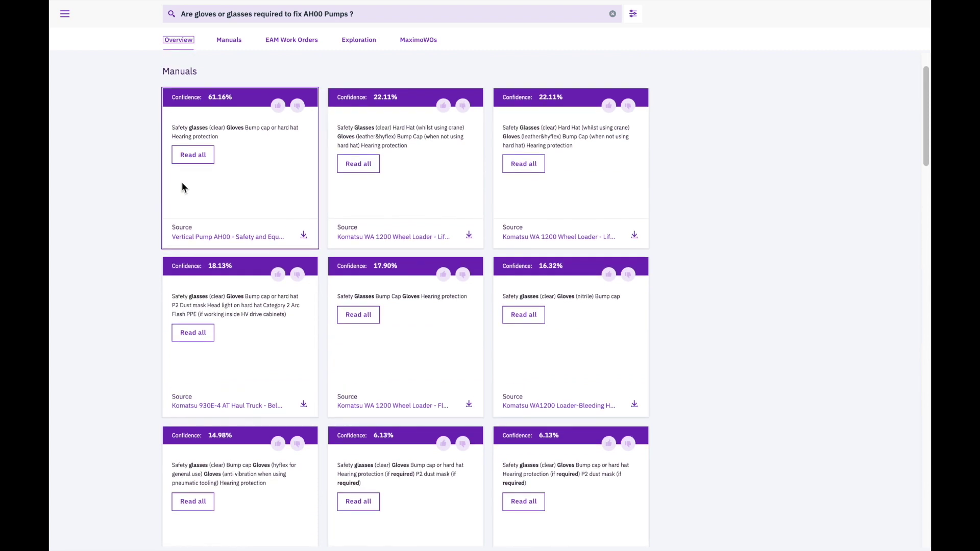
{"action": "scroll", "coordinate": [182, 187], "scroll_direction": "up", "scroll_amount": 1}
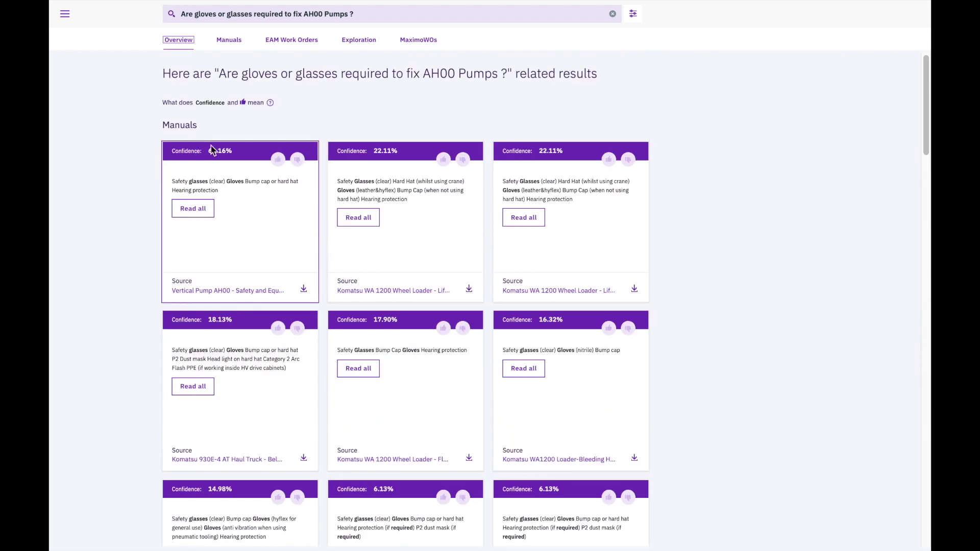
- Show only the Manuals results, read the confidence explanation, and rate the Vertical Pump AH00 safety equipment result as helpful
{"action": "left_click", "coordinate": [235, 41]}
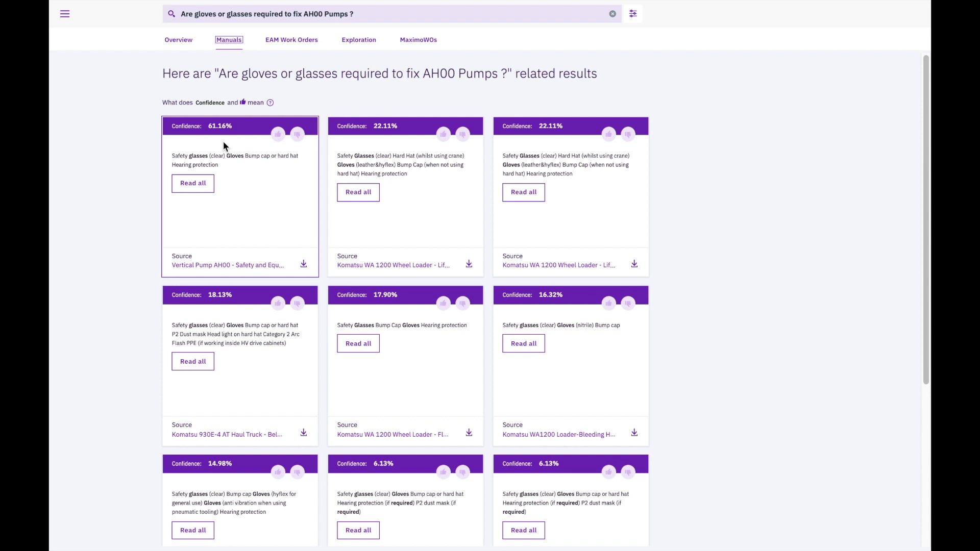
{"action": "left_click", "coordinate": [271, 103]}
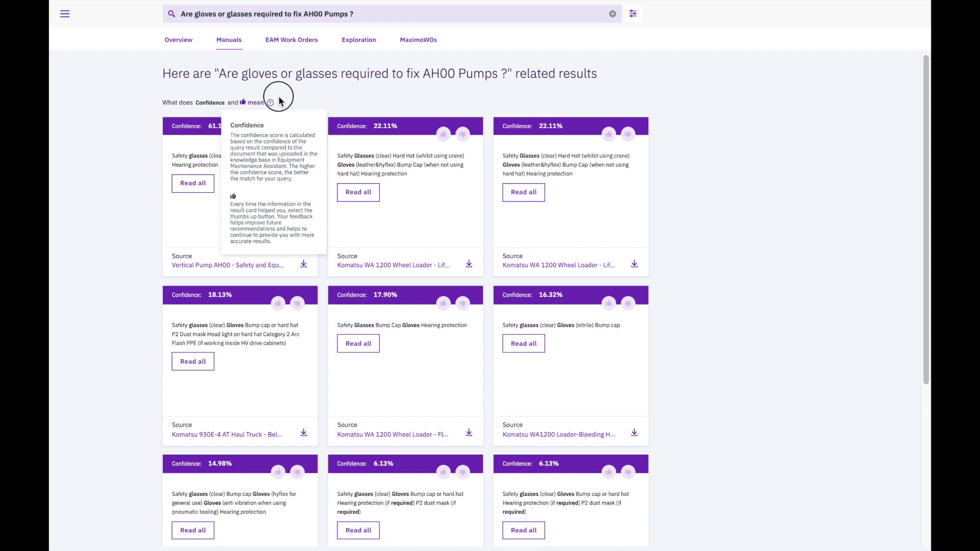
{"action": "left_click", "coordinate": [277, 134]}
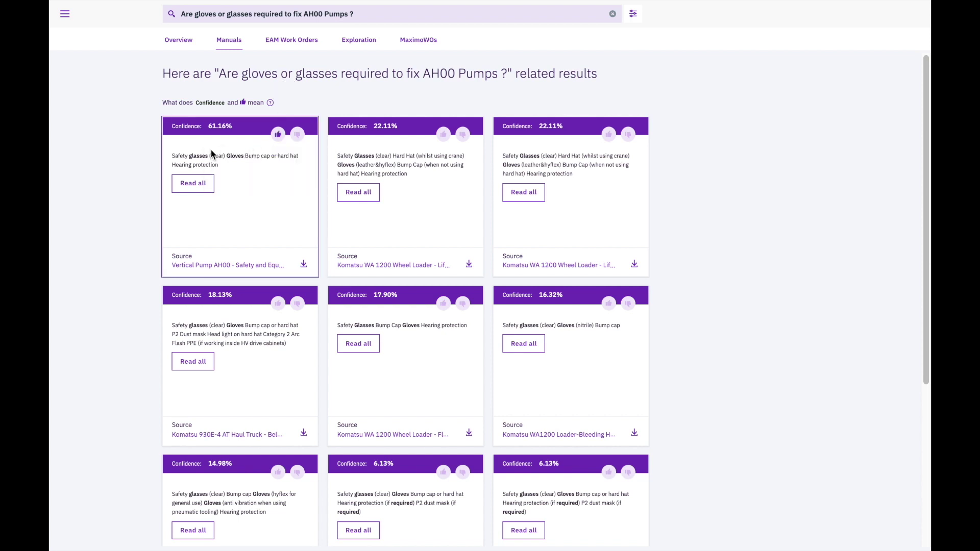
{"action": "left_click_drag", "start_coordinate": [173, 157], "coordinate": [217, 164]}
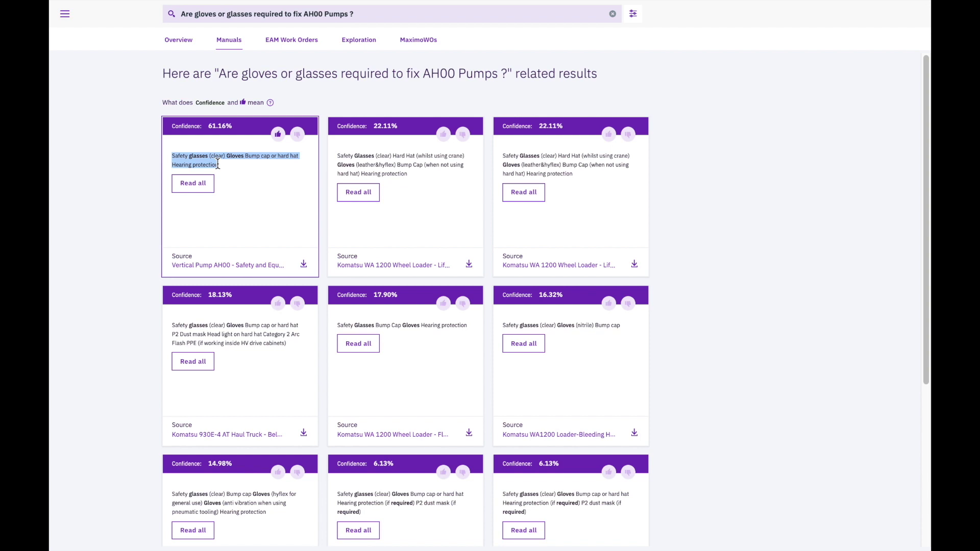
- Read the full text of the Vertical Pump AH00 safety equipment result
{"action": "left_click", "coordinate": [200, 183]}
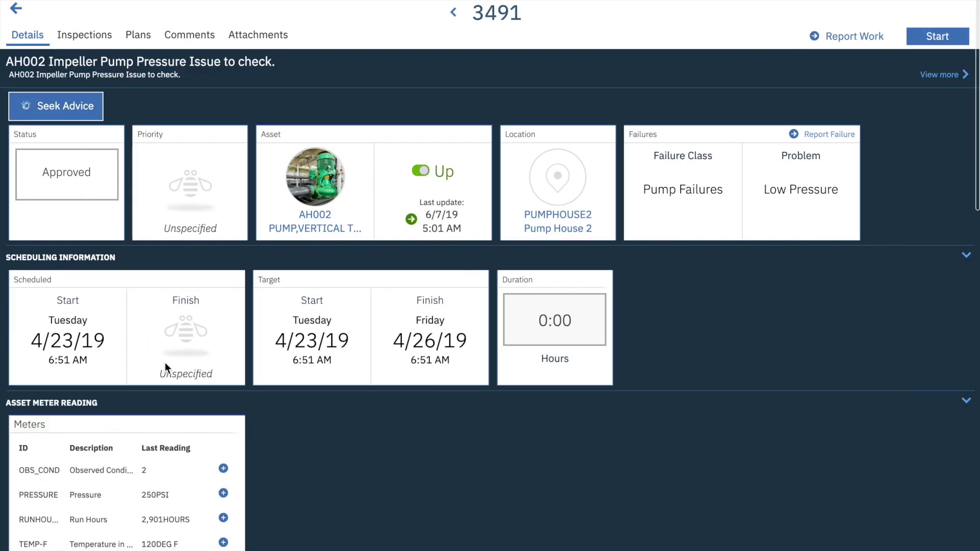
- Switch to Maximo work order 3491 and save a new Observed Condition asset meter reading of Good
{"action": "left_click", "coordinate": [223, 469]}
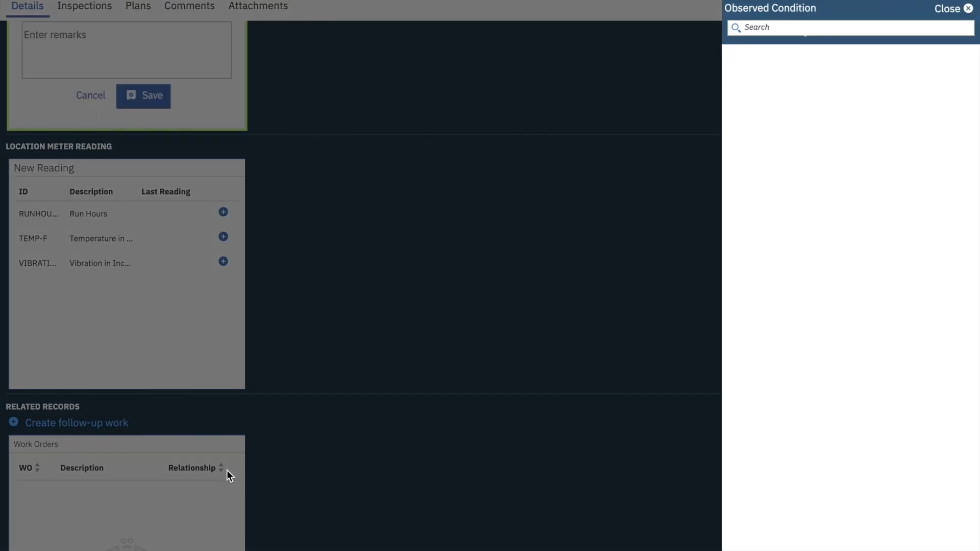
{"action": "left_click", "coordinate": [823, 127]}
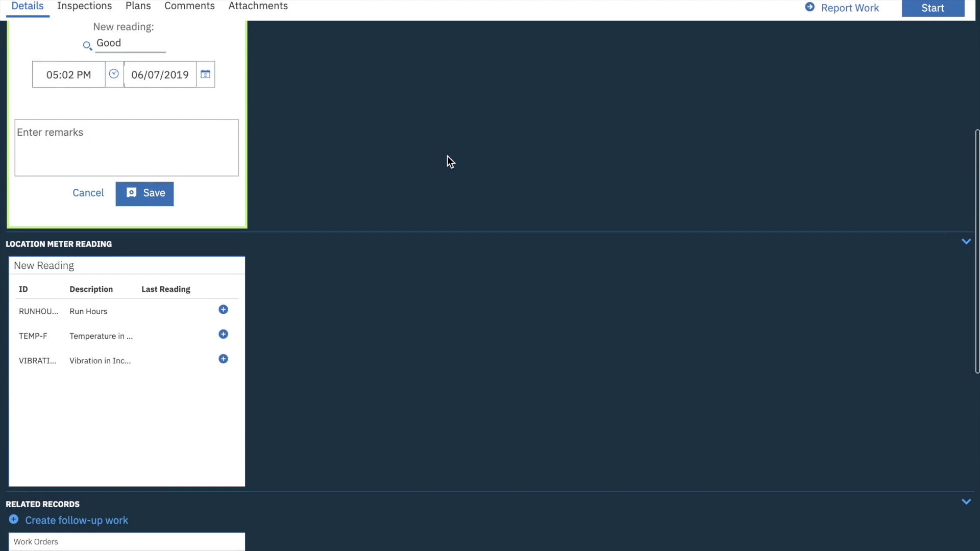
{"action": "left_click", "coordinate": [145, 198]}
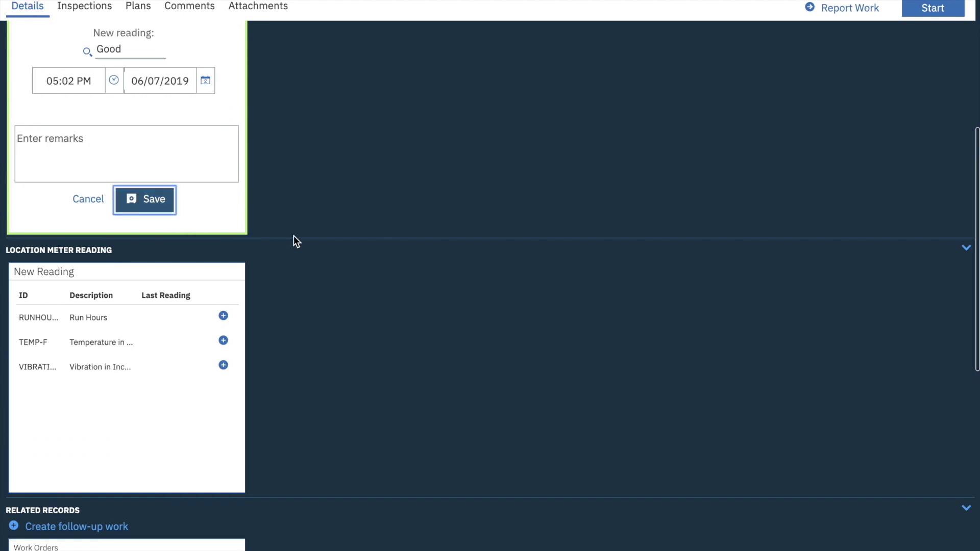
- Save a new Pressure asset meter reading of 55 PSI on work order 3491
{"action": "scroll", "coordinate": [293, 235], "scroll_direction": "up", "scroll_amount": 3}
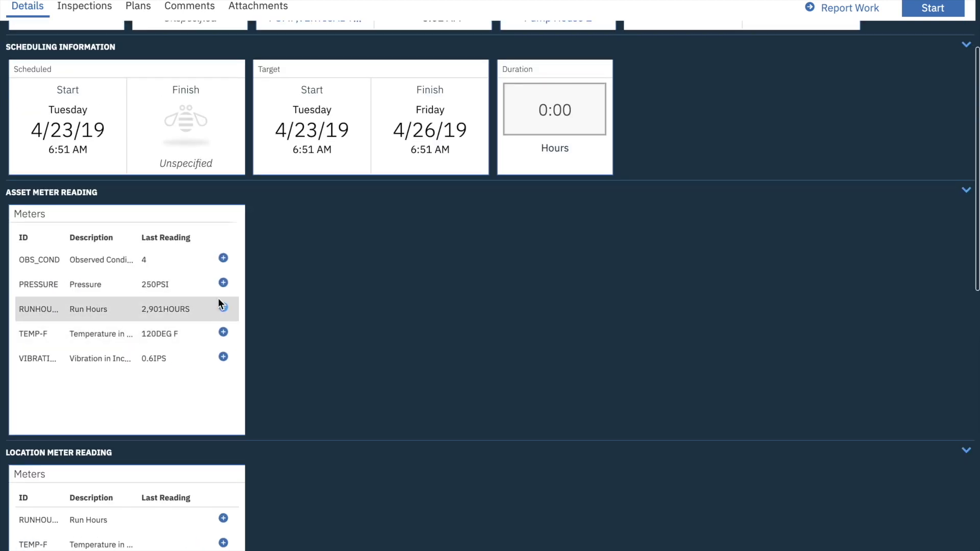
{"action": "left_click", "coordinate": [223, 283]}
{"action": "left_click", "coordinate": [117, 266]}
{"action": "type", "text": "55"}
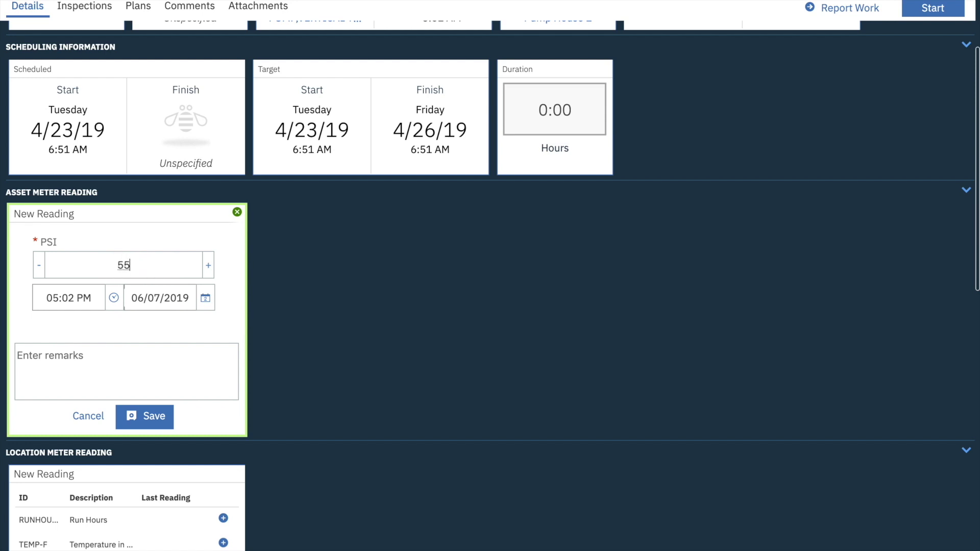
{"action": "left_click", "coordinate": [155, 416]}
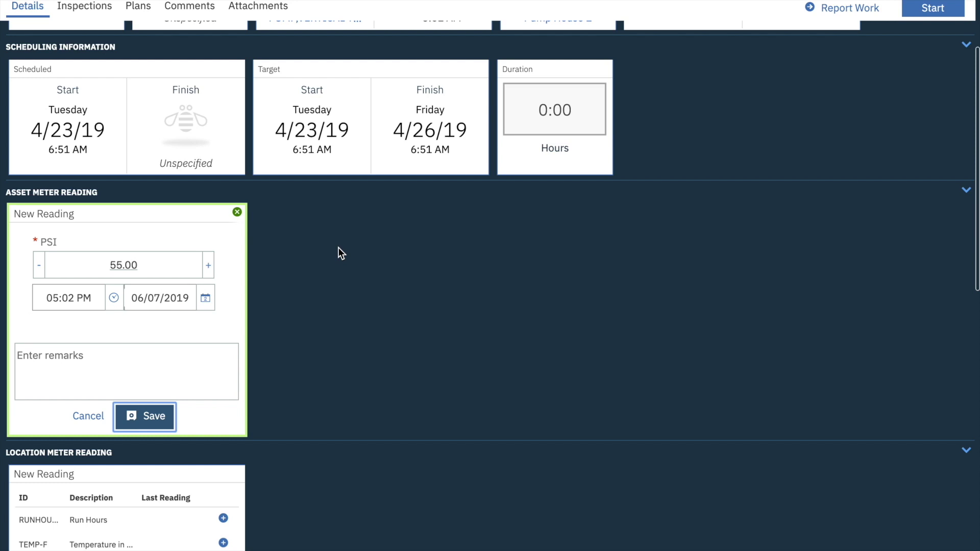
- Post the comment "Fixed Pump, made new readings. All OK now." on work order 3491
{"action": "scroll", "coordinate": [338, 248], "scroll_direction": "up", "scroll_amount": 3}
{"action": "scroll", "coordinate": [339, 247], "scroll_direction": "up", "scroll_amount": 2}
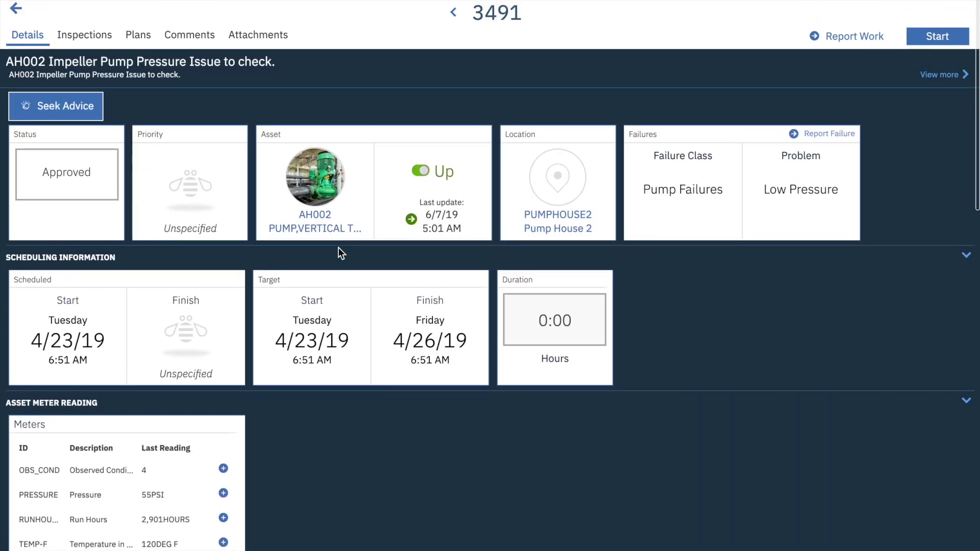
{"action": "mouse_move", "coordinate": [328, 229]}
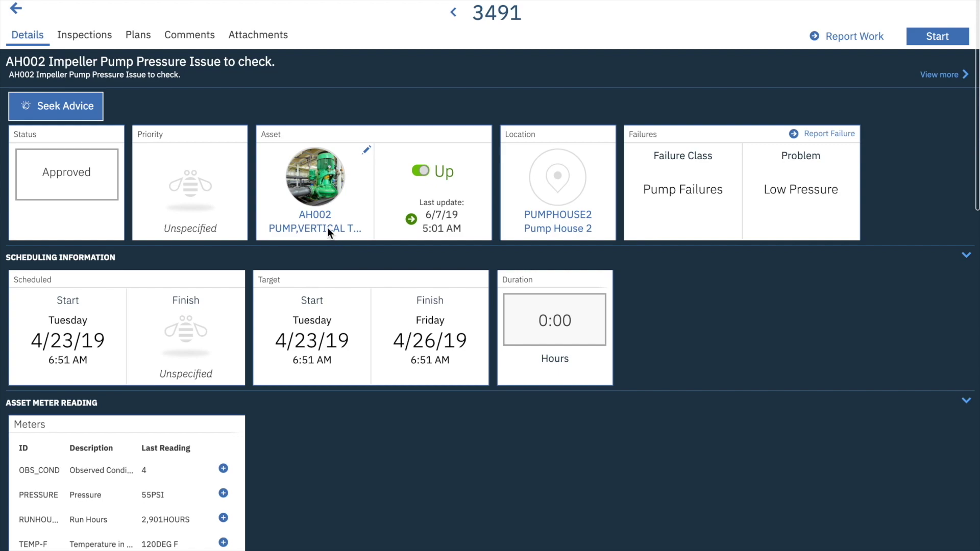
{"action": "left_click", "coordinate": [189, 35]}
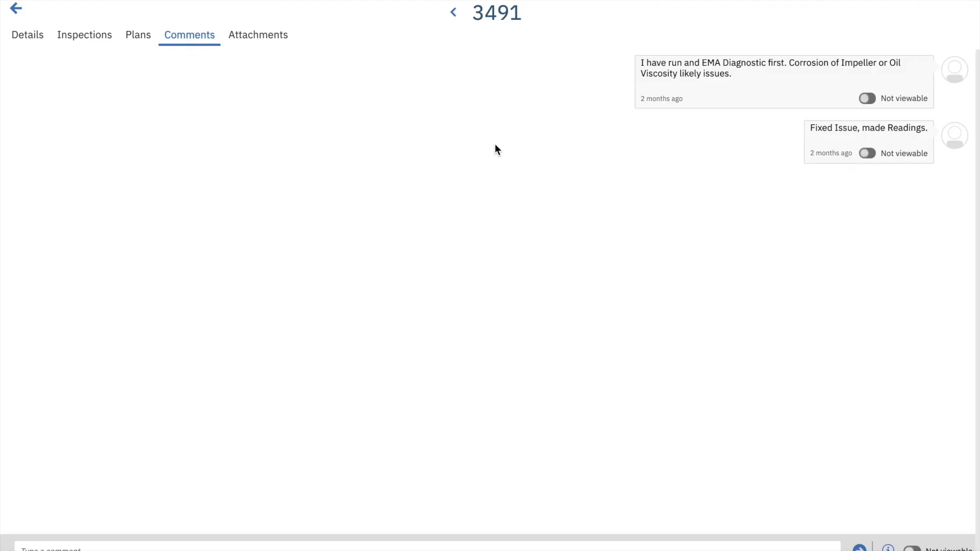
{"action": "left_click", "coordinate": [152, 545]}
{"action": "type", "text": "dixed Pump, made new readings. All OK now."}
{"action": "left_click", "coordinate": [860, 548]}
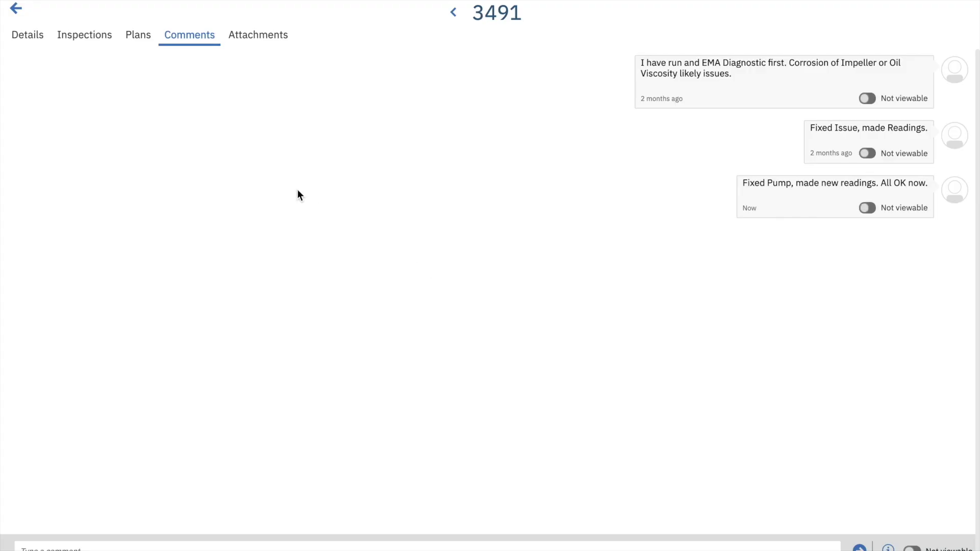
- Leave the work order, switch to the Reliability Engineering work center, and open the asset details of AH002 from the AH00* Pumps collection
{"action": "left_click", "coordinate": [16, 9]}
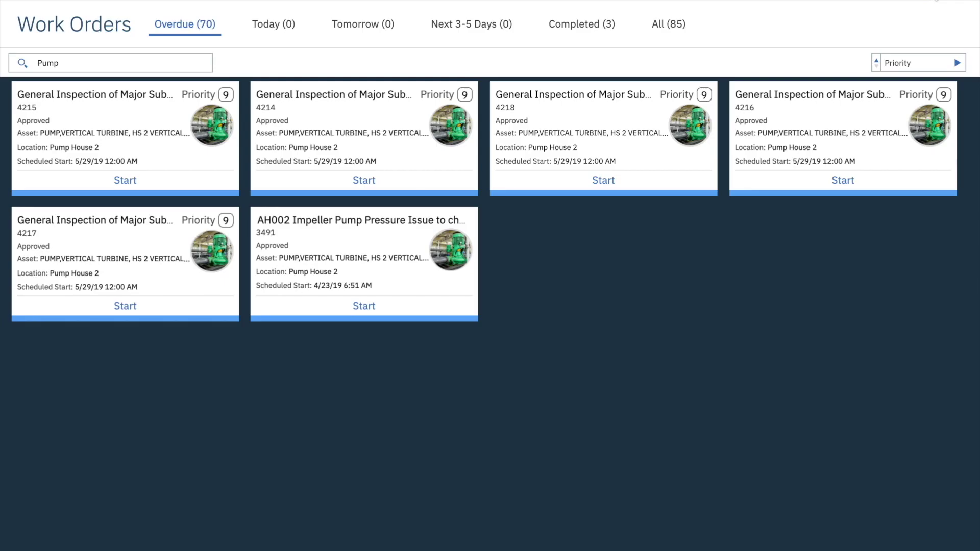
{"action": "left_click", "coordinate": [929, 4]}
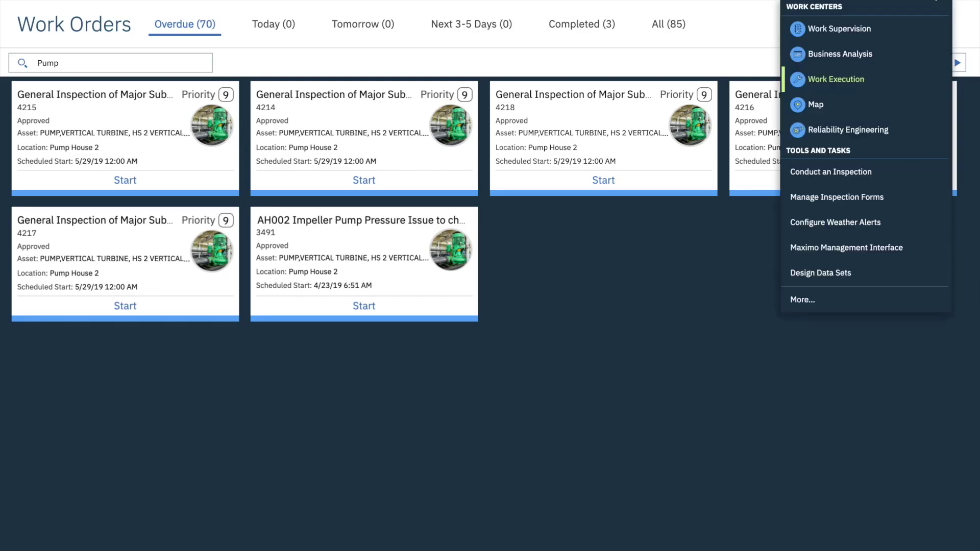
{"action": "left_click", "coordinate": [855, 133]}
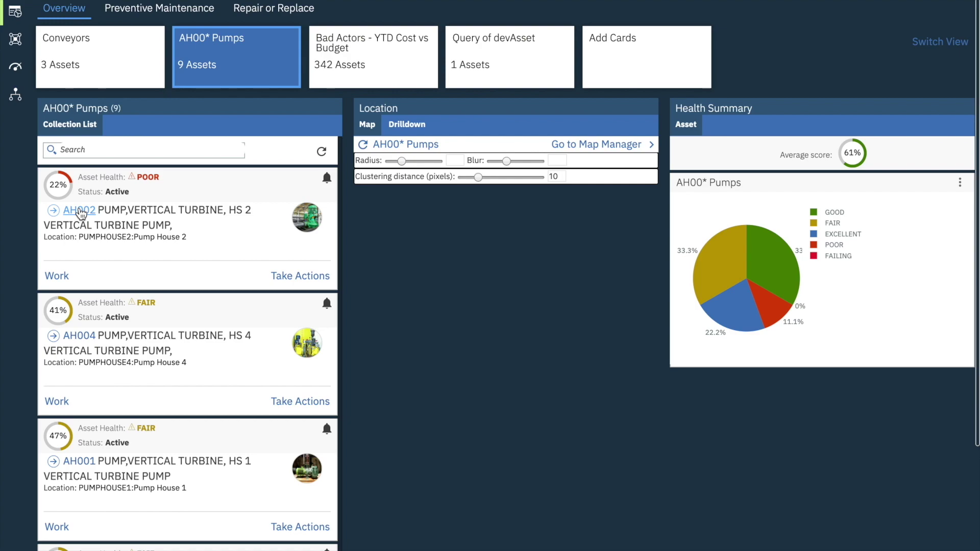
{"action": "left_click", "coordinate": [80, 211]}
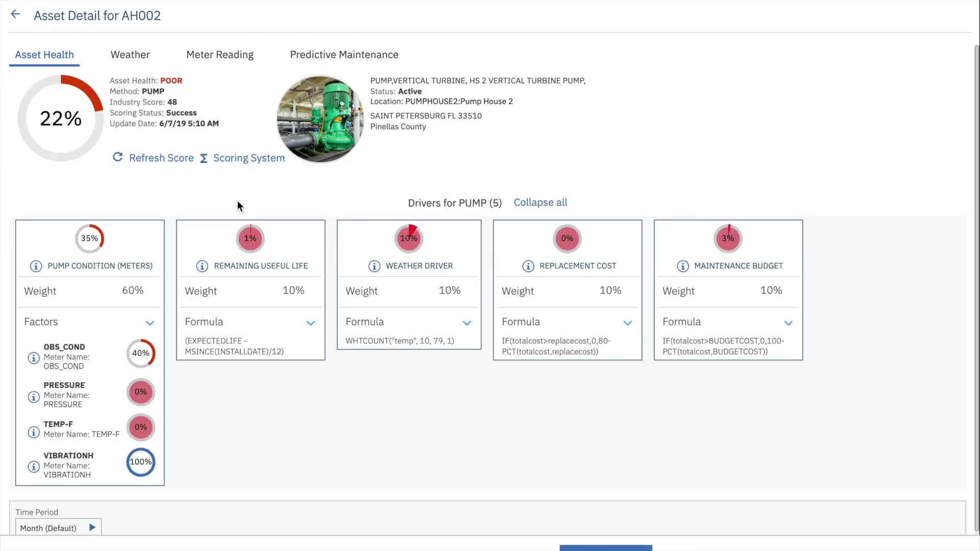
- Refresh AH002's asset health score and check the OBS_COND factor of the pump condition driver
{"action": "left_click", "coordinate": [153, 158]}
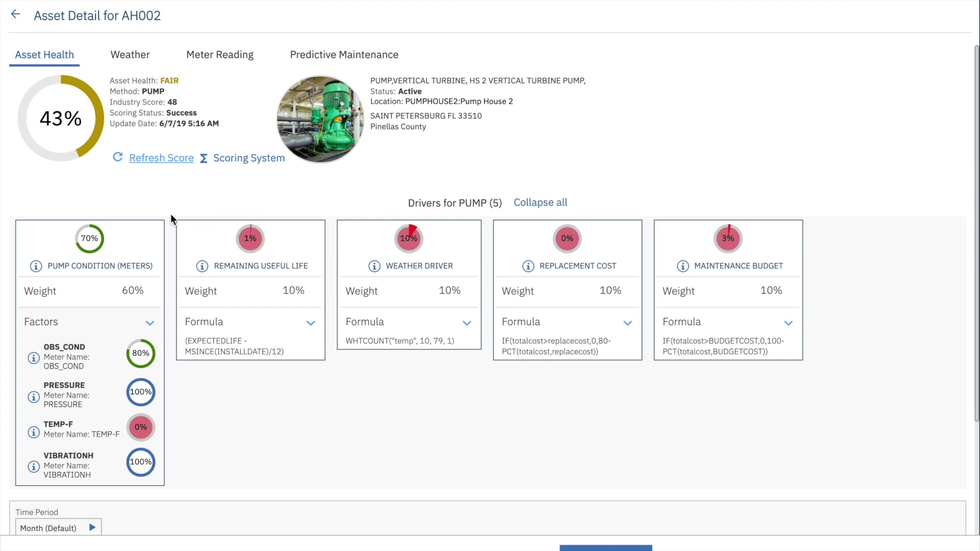
{"action": "left_click", "coordinate": [133, 353]}
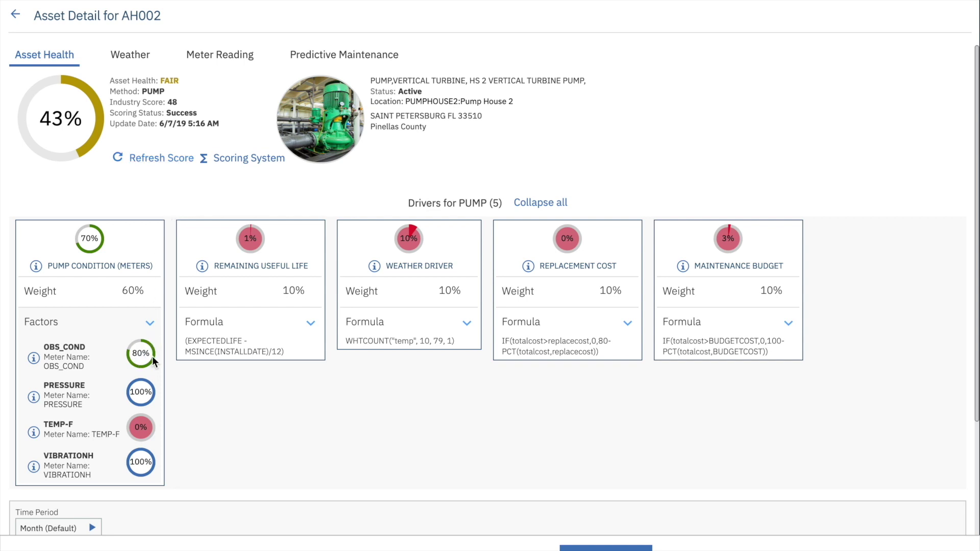